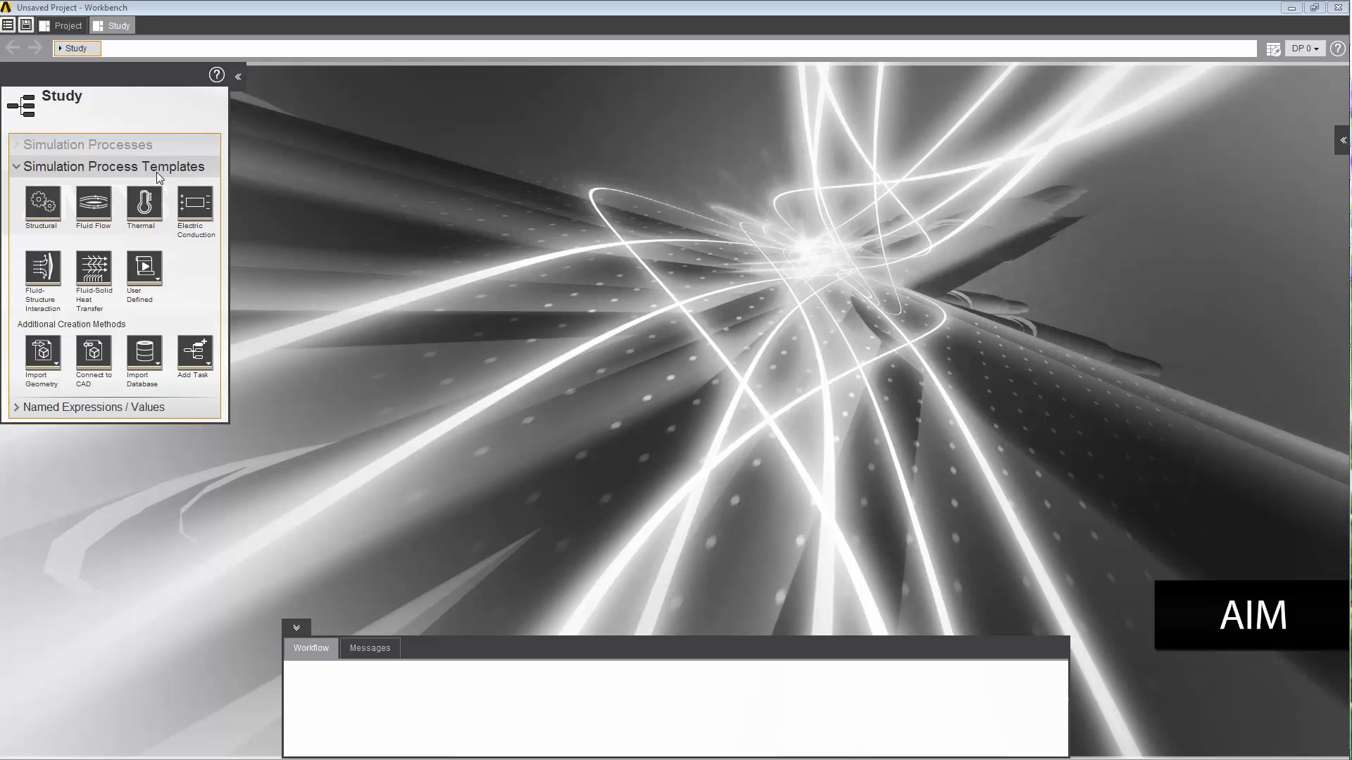
# Step: Create a thermal simulation process from the Thermal template with the geometry option set to define new geometry
pyautogui.click(149, 209)
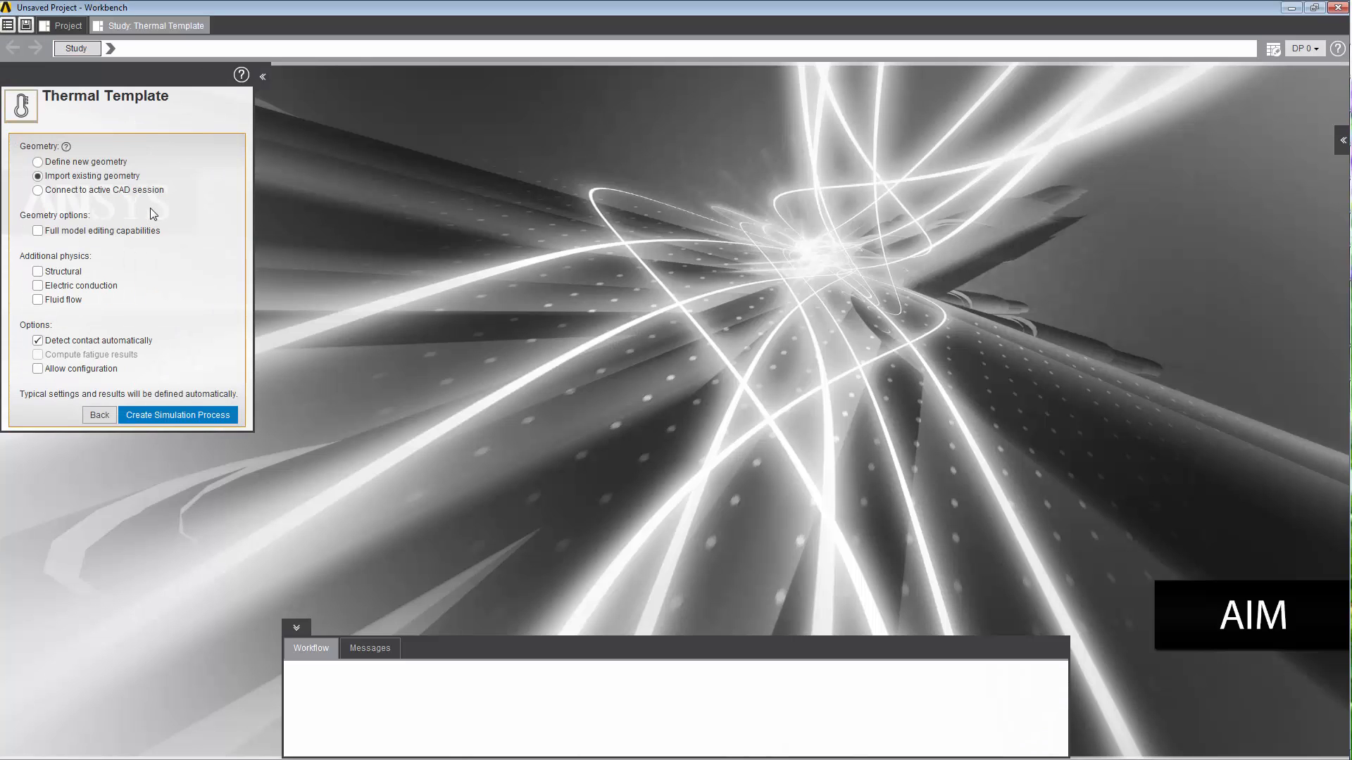
pyautogui.click(38, 163)
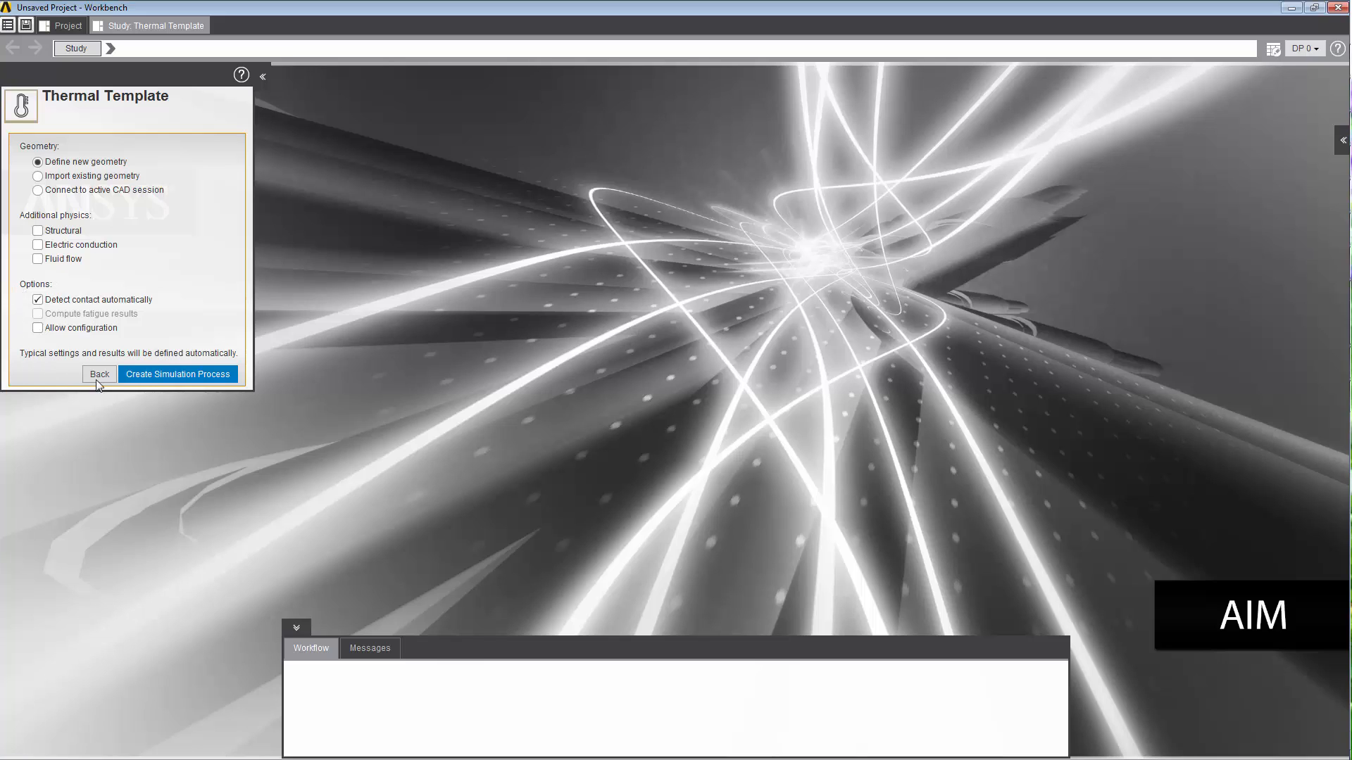
pyautogui.click(141, 375)
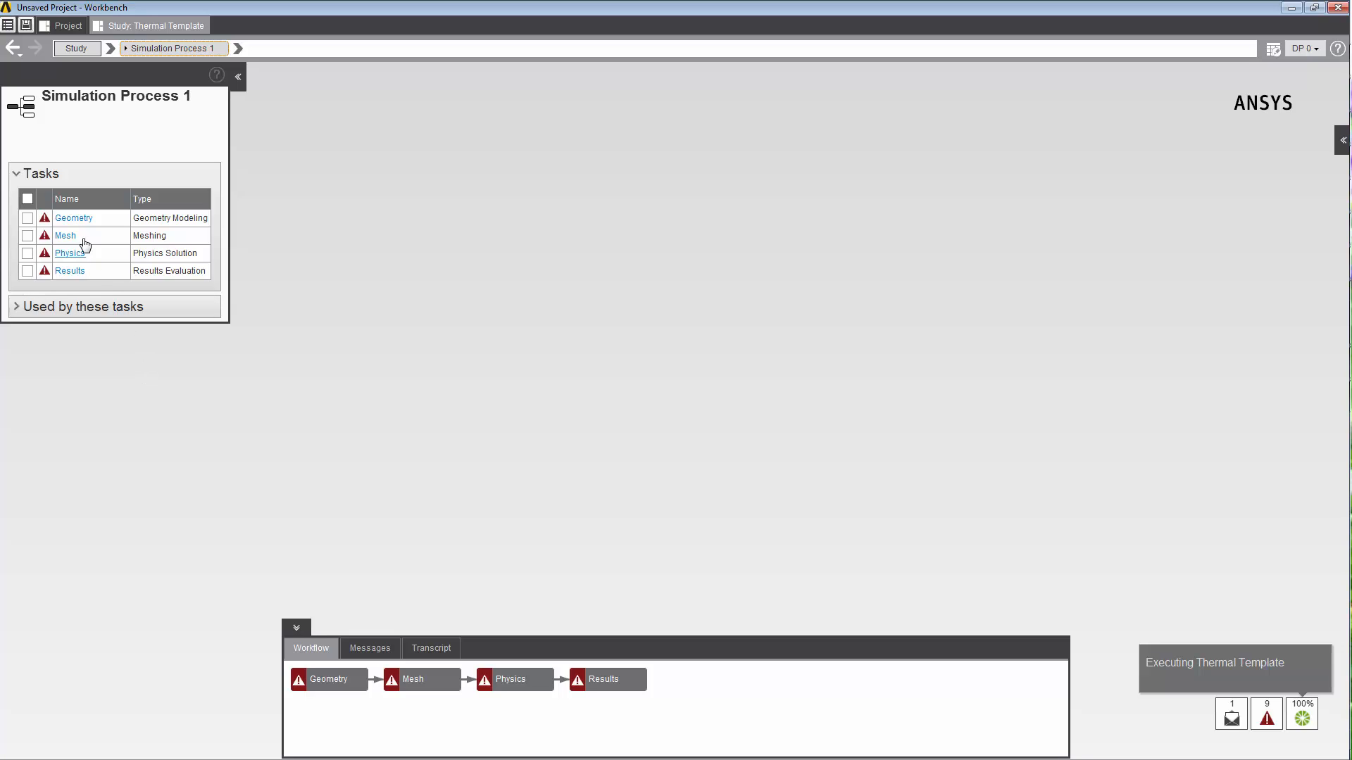
# Step: Import the geometry file pipe_nx_mm_3_bodies into the Geometry task
pyautogui.click(73, 218)
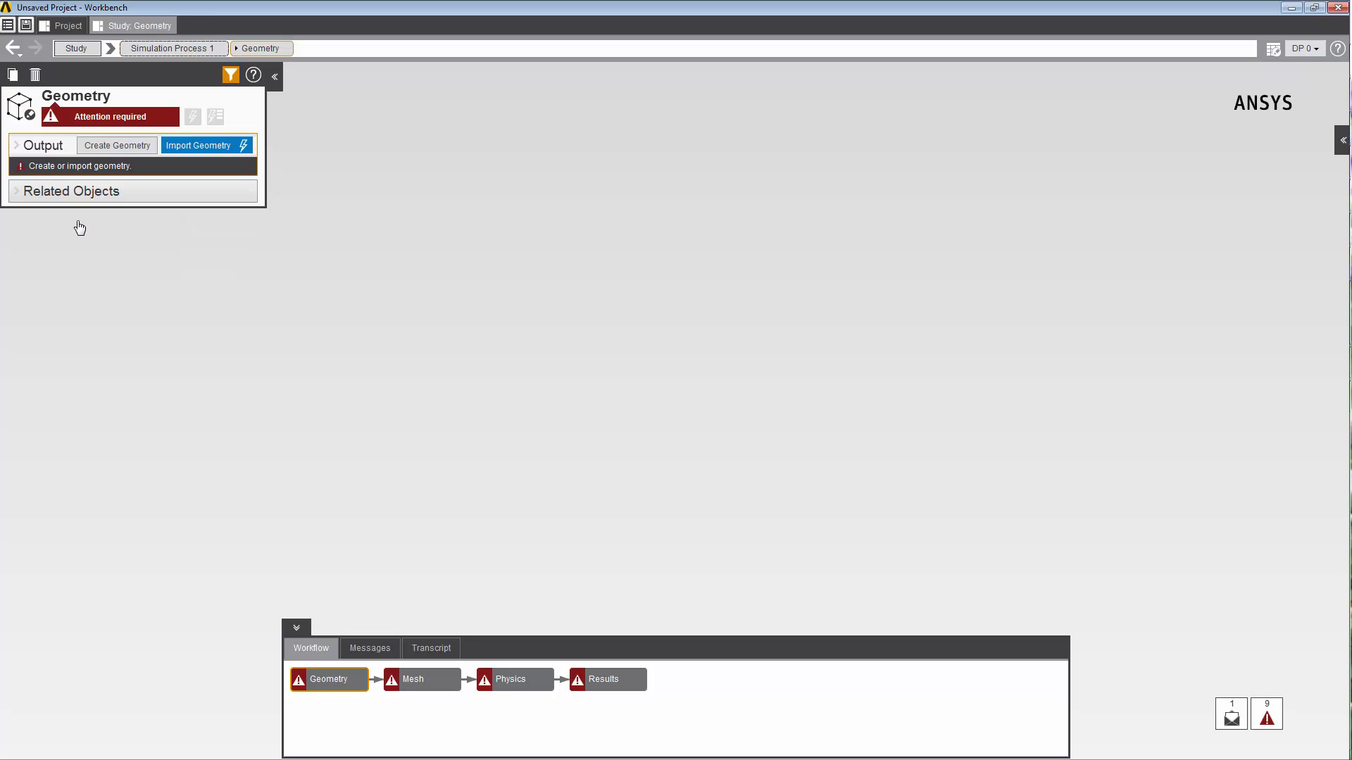
pyautogui.click(185, 145)
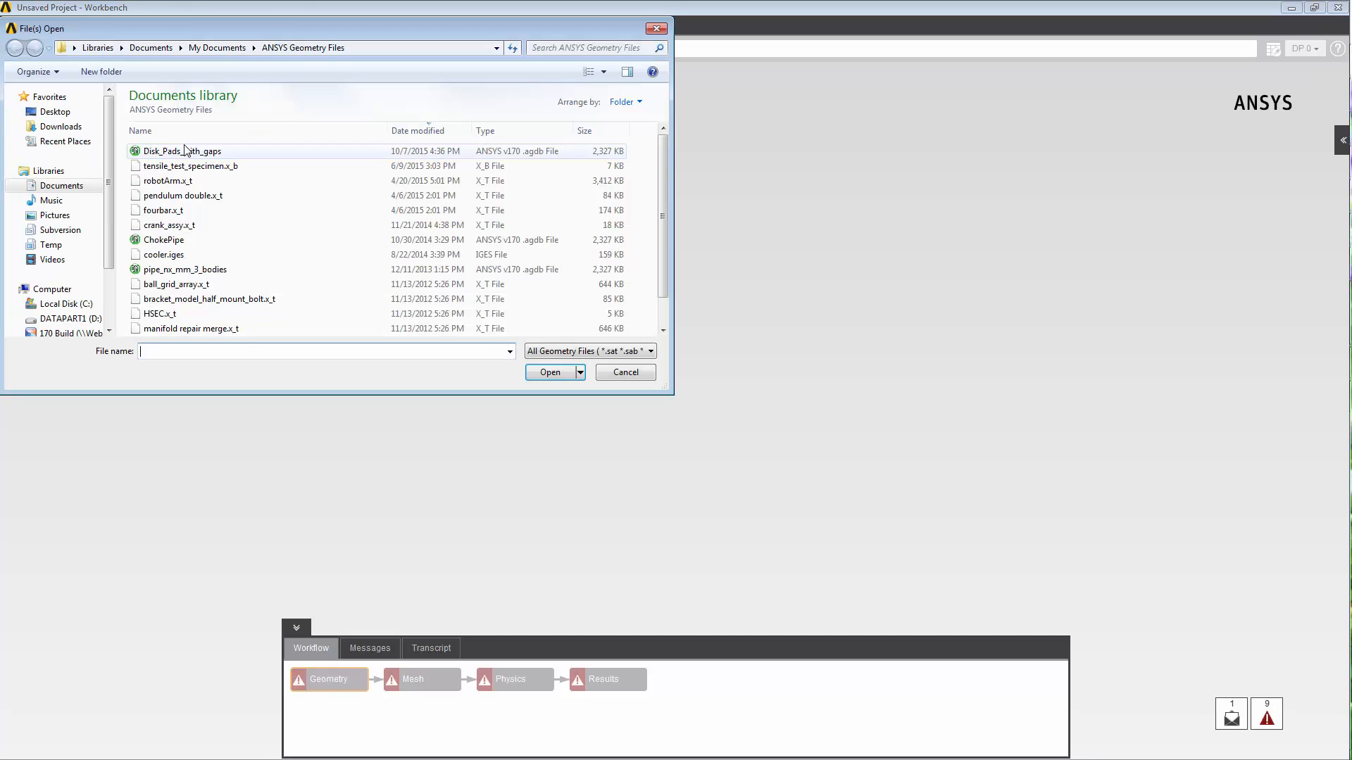
pyautogui.click(202, 272)
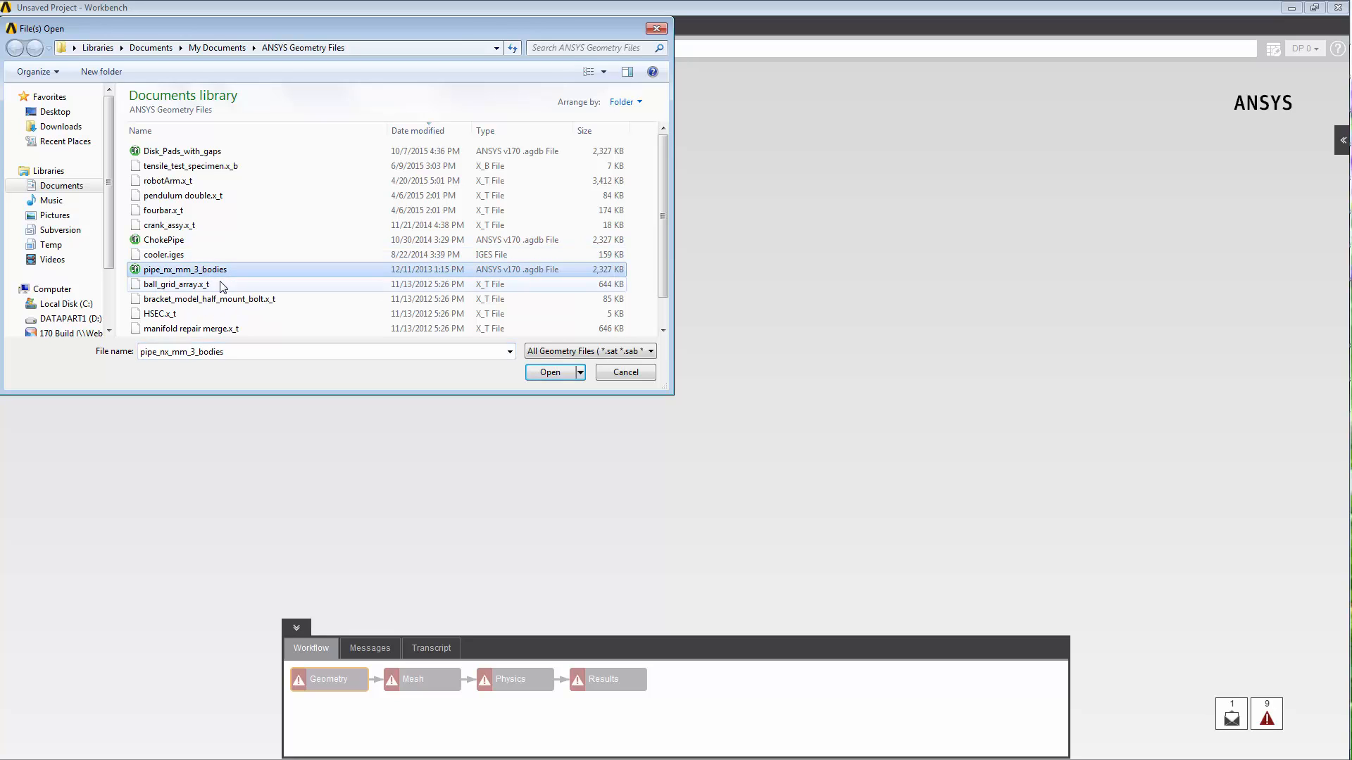
pyautogui.click(555, 374)
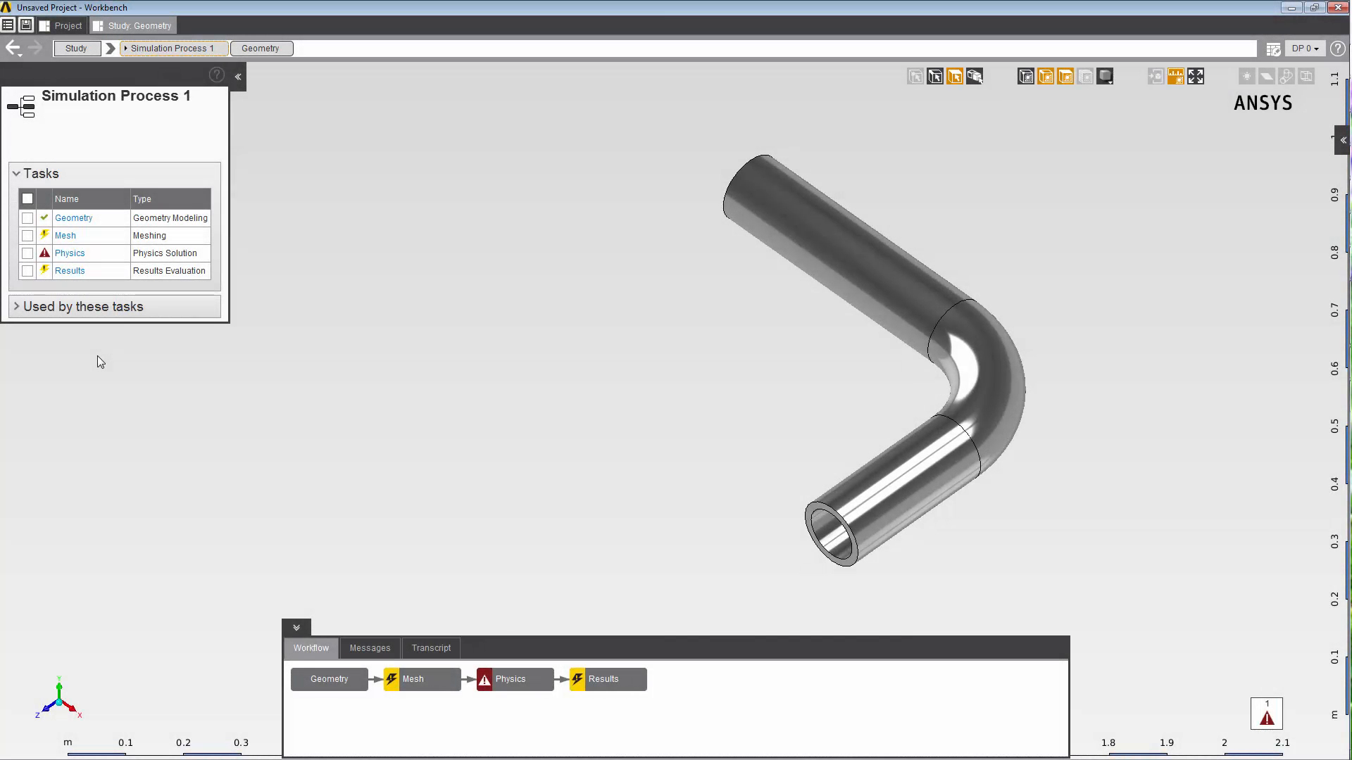
# Step: In the Physics task, add a Heat Flux boundary condition to the ring-shaped end face of the pipe's lower straight section
pyautogui.click(496, 686)
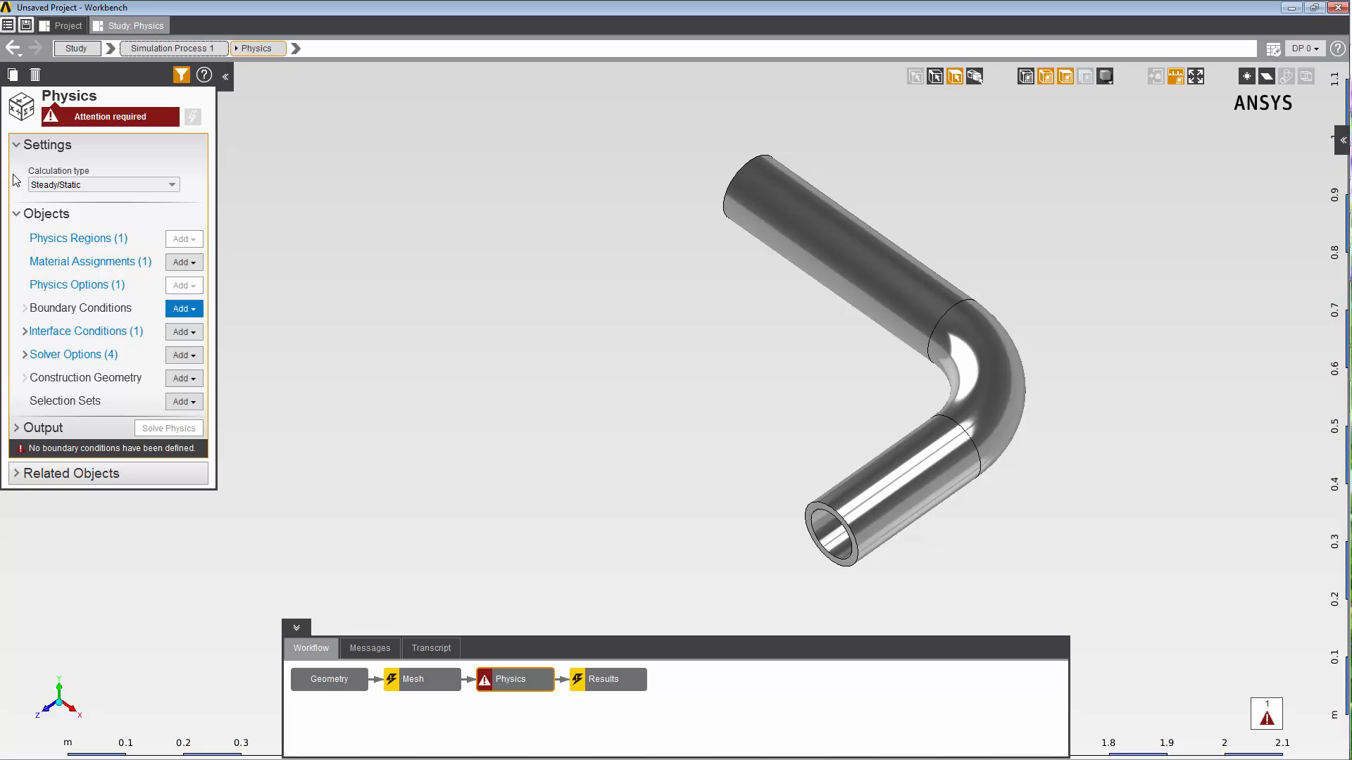
pyautogui.click(23, 333)
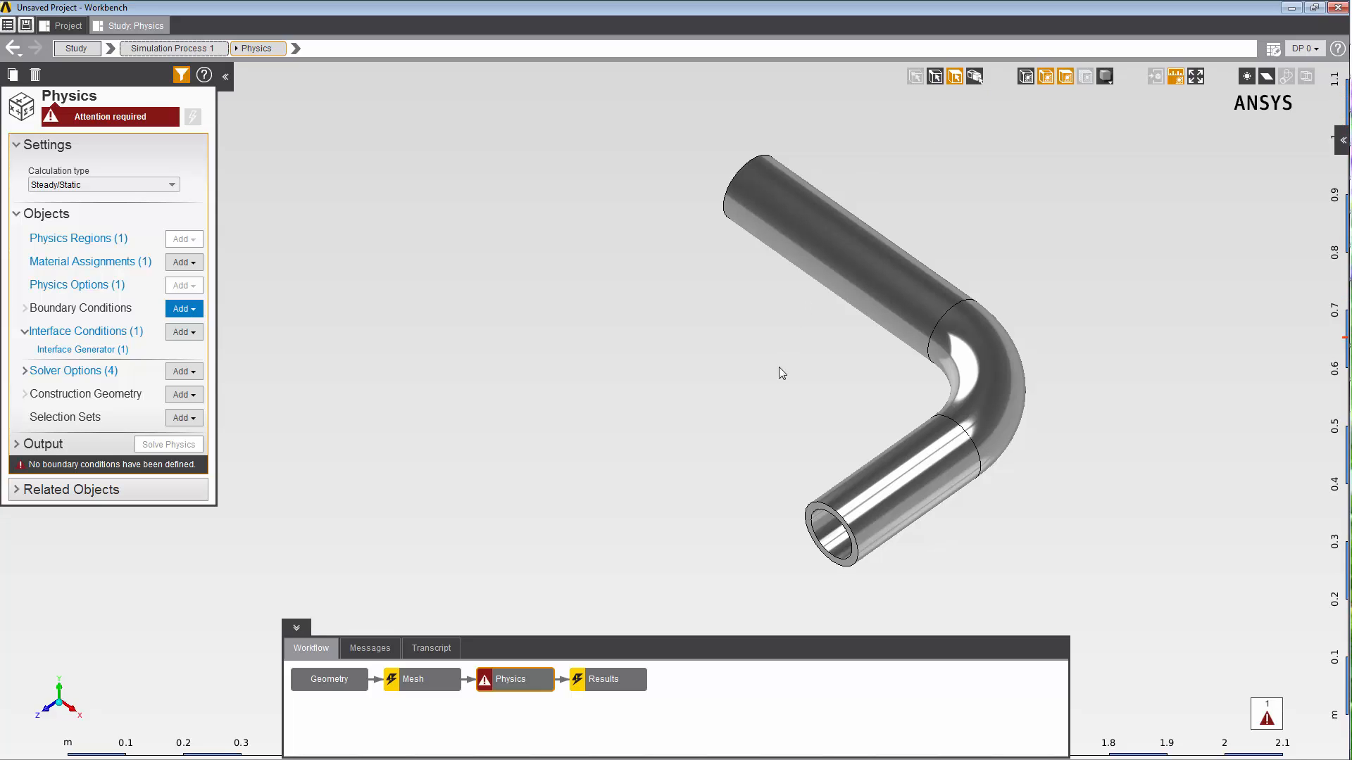
pyautogui.click(809, 503)
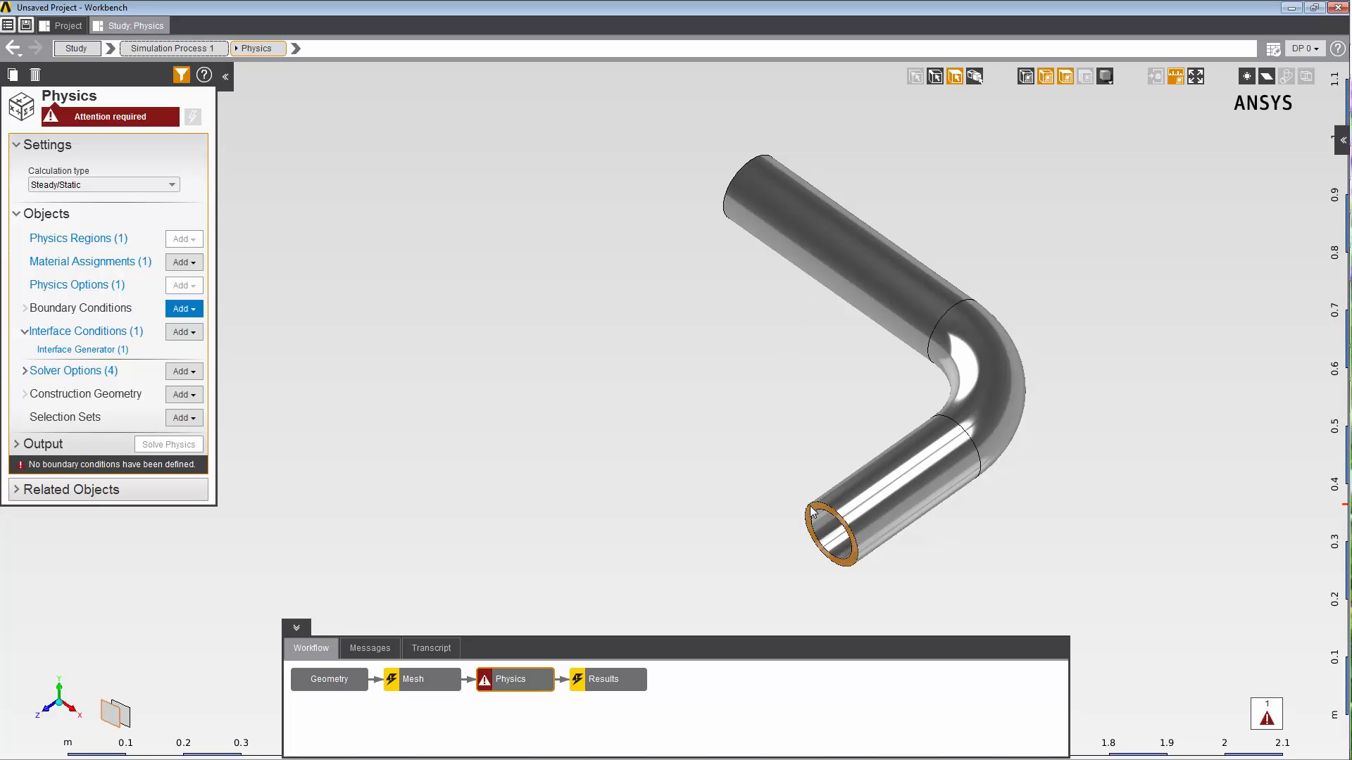
pyautogui.rightClick(366, 202)
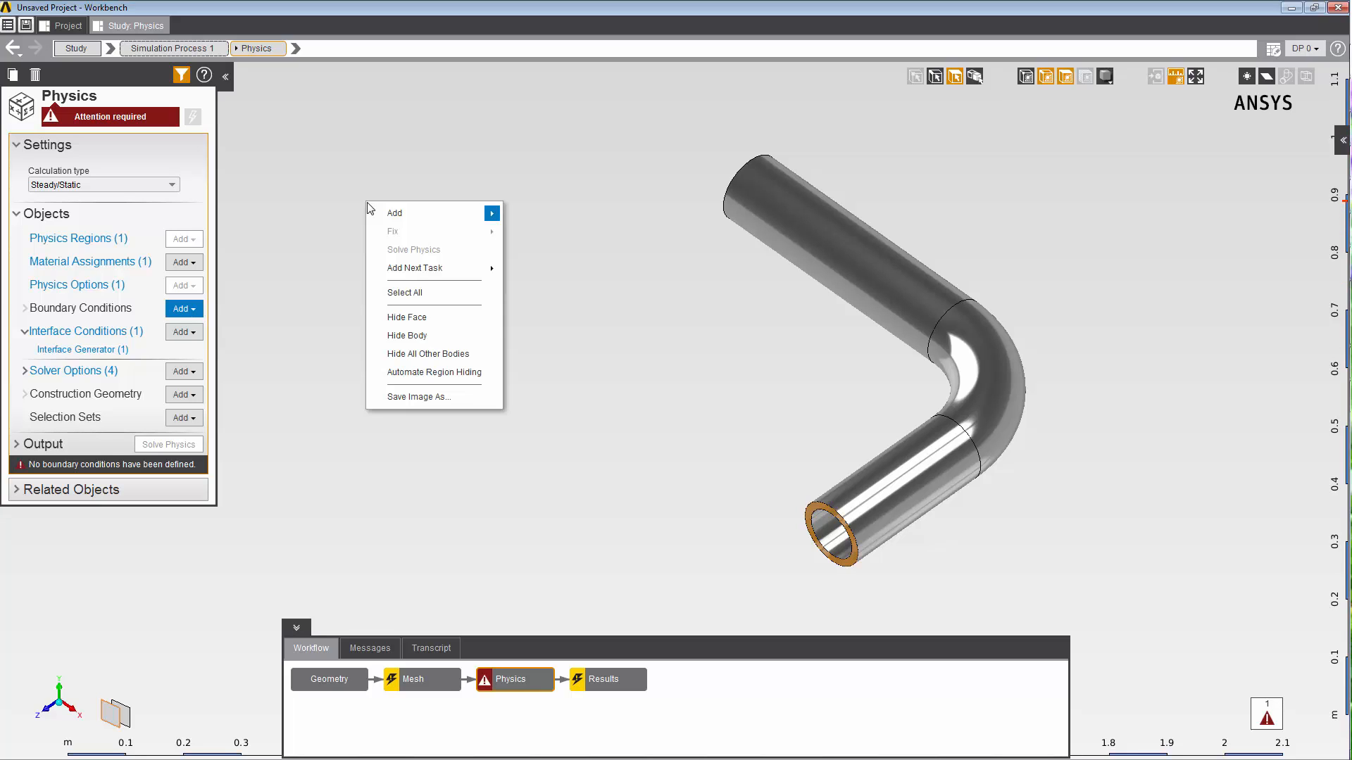
pyautogui.moveTo(375, 212)
pyautogui.moveTo(547, 235)
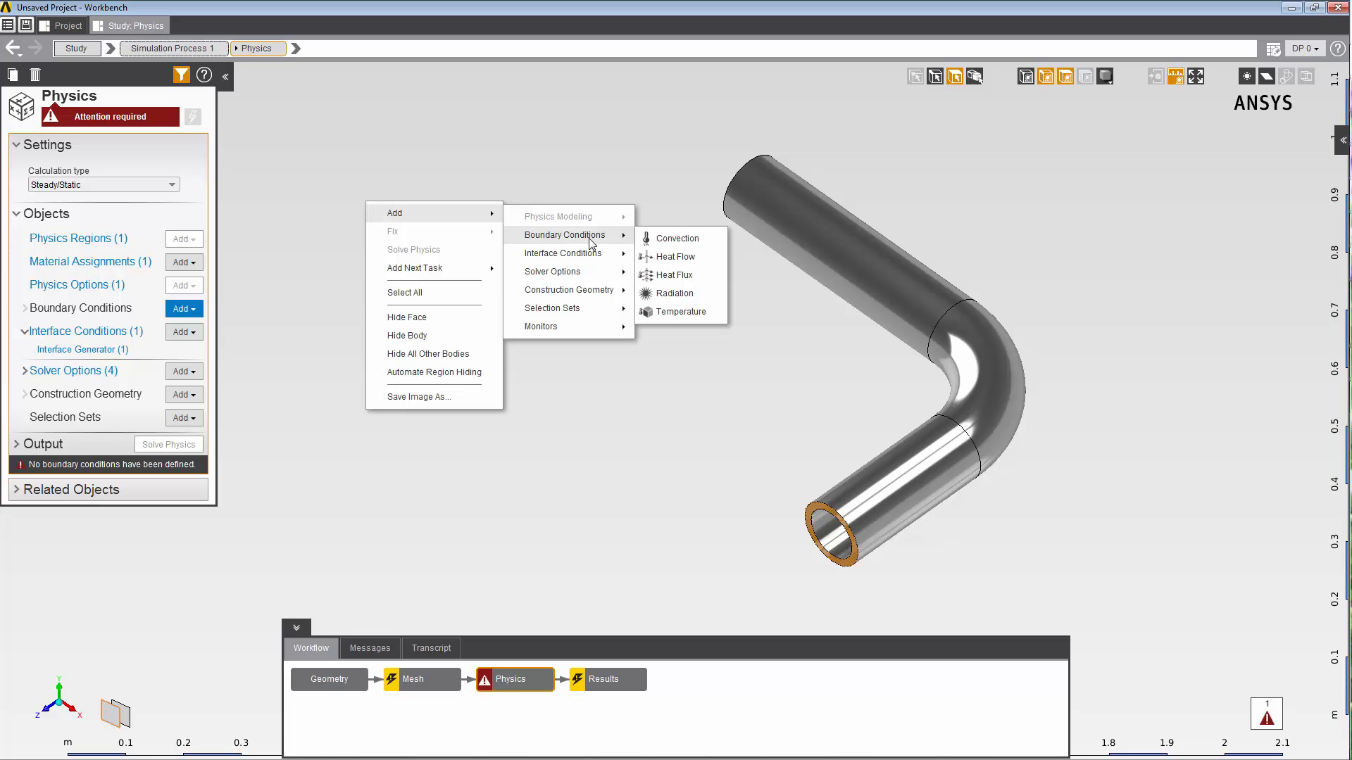
pyautogui.click(672, 276)
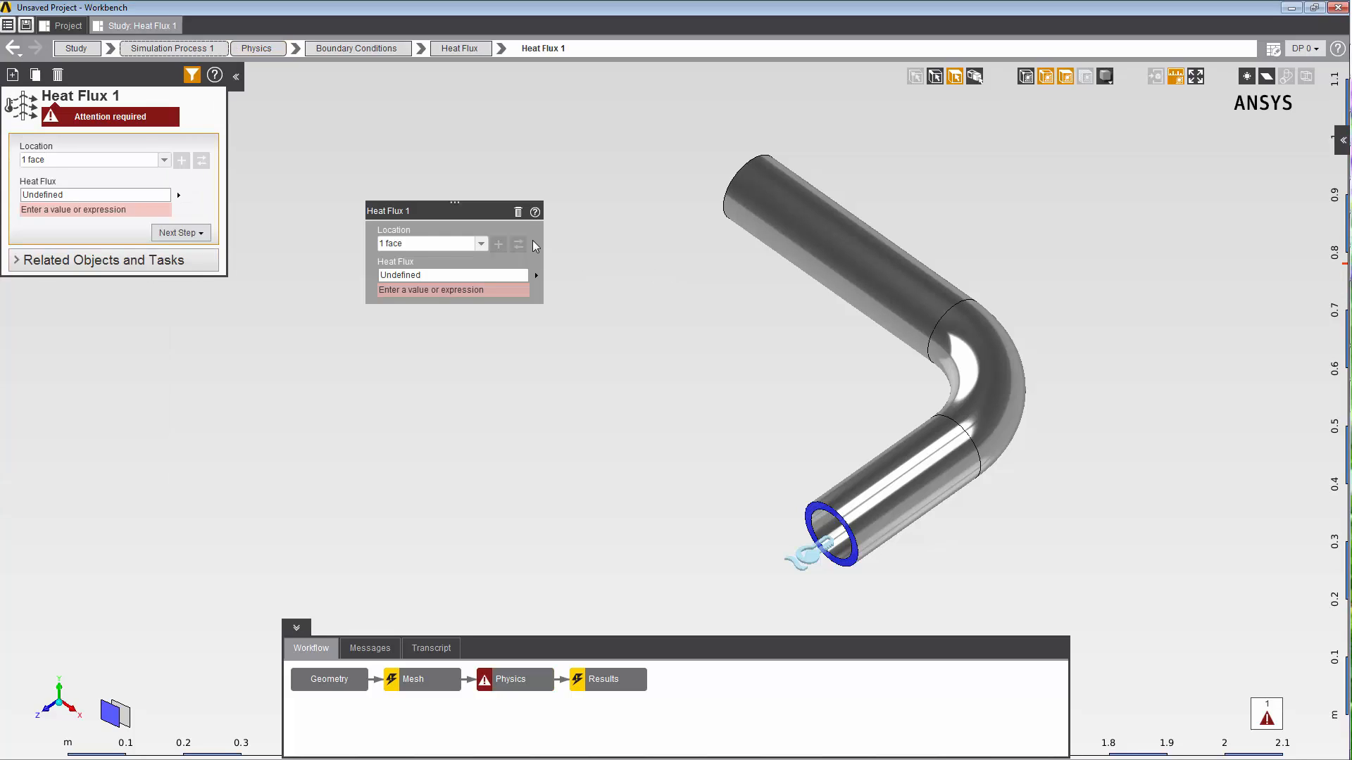
# Step: Set the heat flux on the pipe's end face to 500 W m^-2
pyautogui.click(437, 276)
pyautogui.write('500 W m^-2')
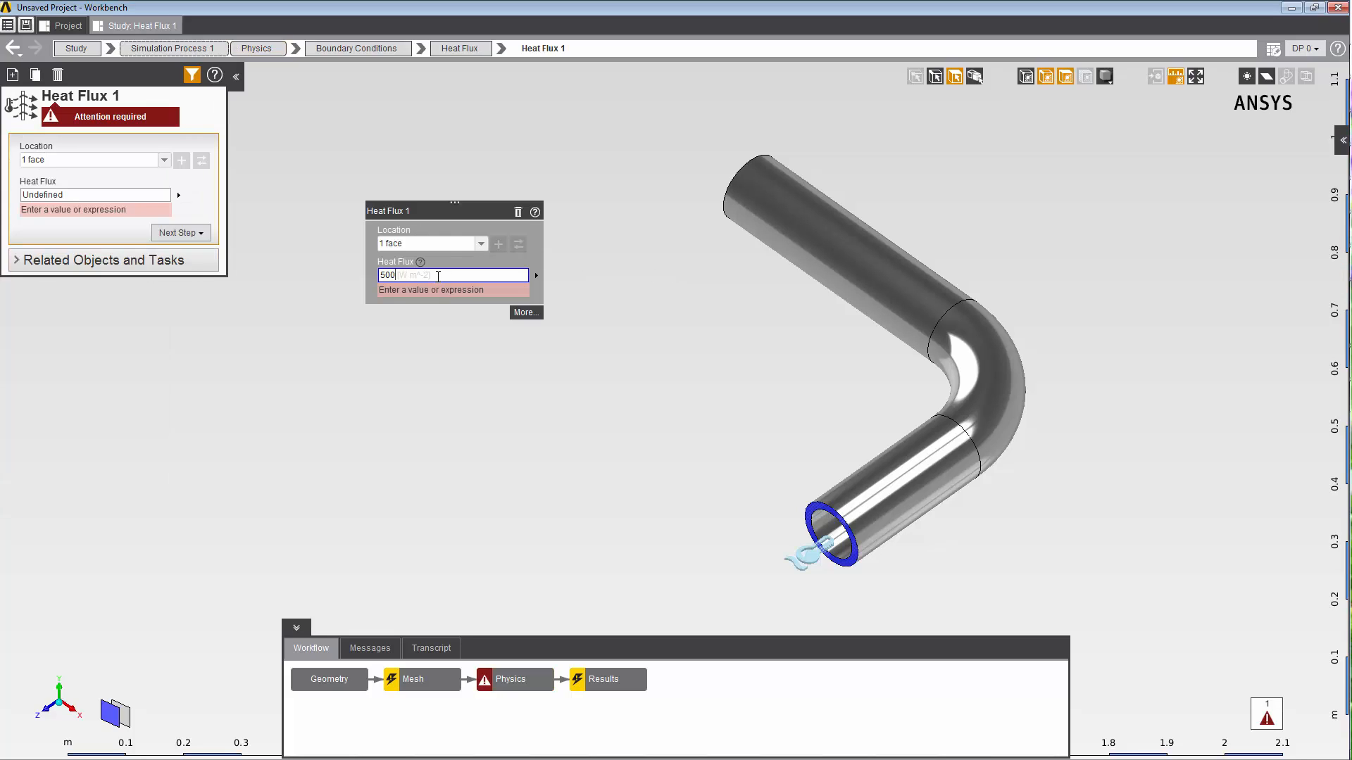
pyautogui.press('Return')
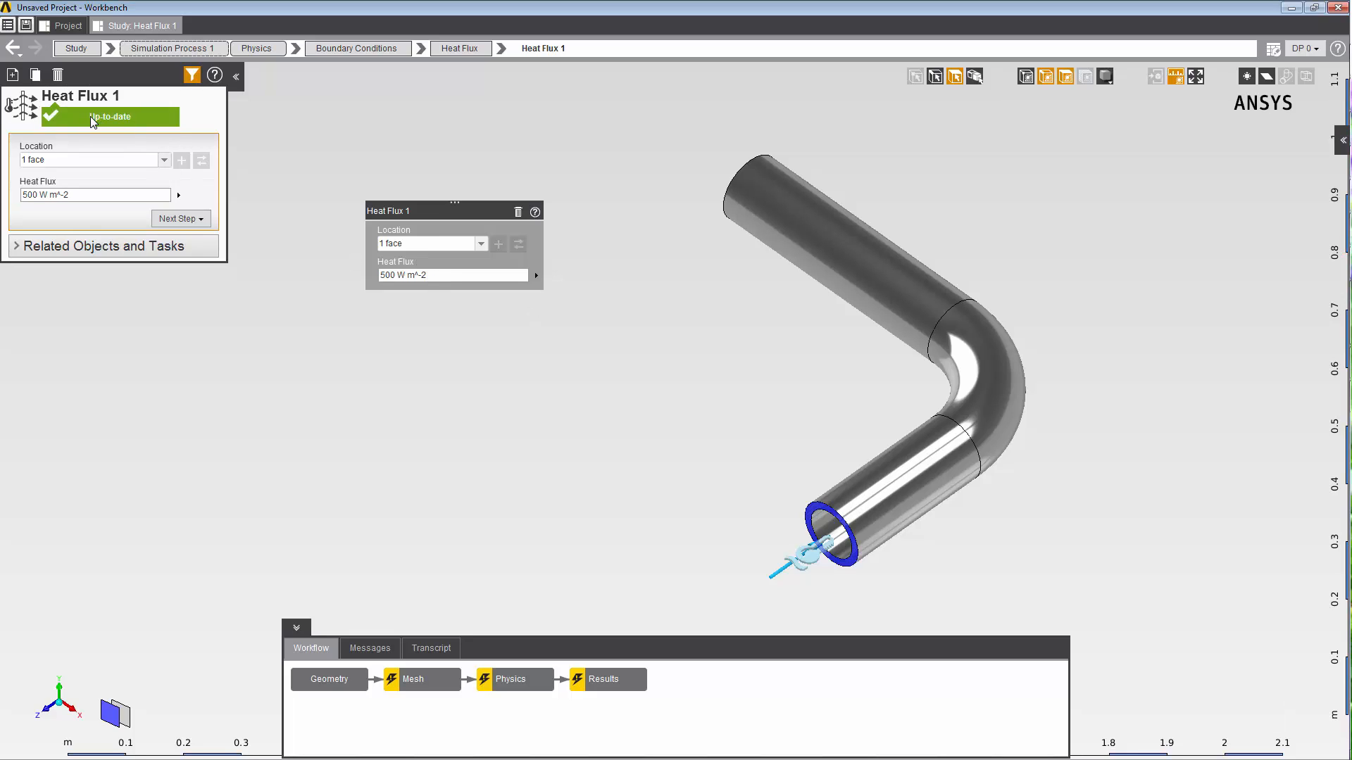
pyautogui.click(79, 193)
pyautogui.press('Return')
# Step: Hide the three outer faces of the pipe to expose its inner surfaces
pyautogui.click(827, 258)
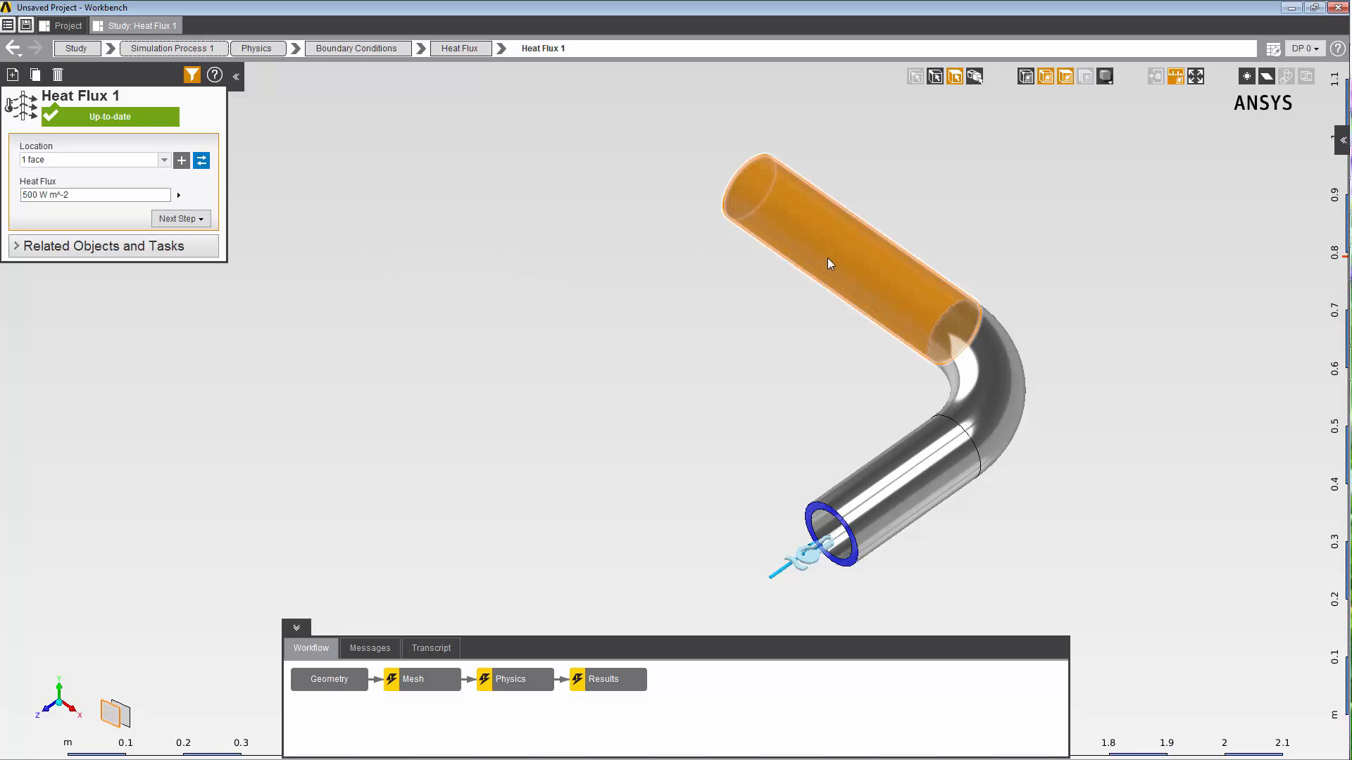
pyautogui.keyDown('ctrl'); pyautogui.click(986, 365); pyautogui.keyUp('ctrl')
pyautogui.keyDown('ctrl'); pyautogui.click(894, 498); pyautogui.keyUp('ctrl')
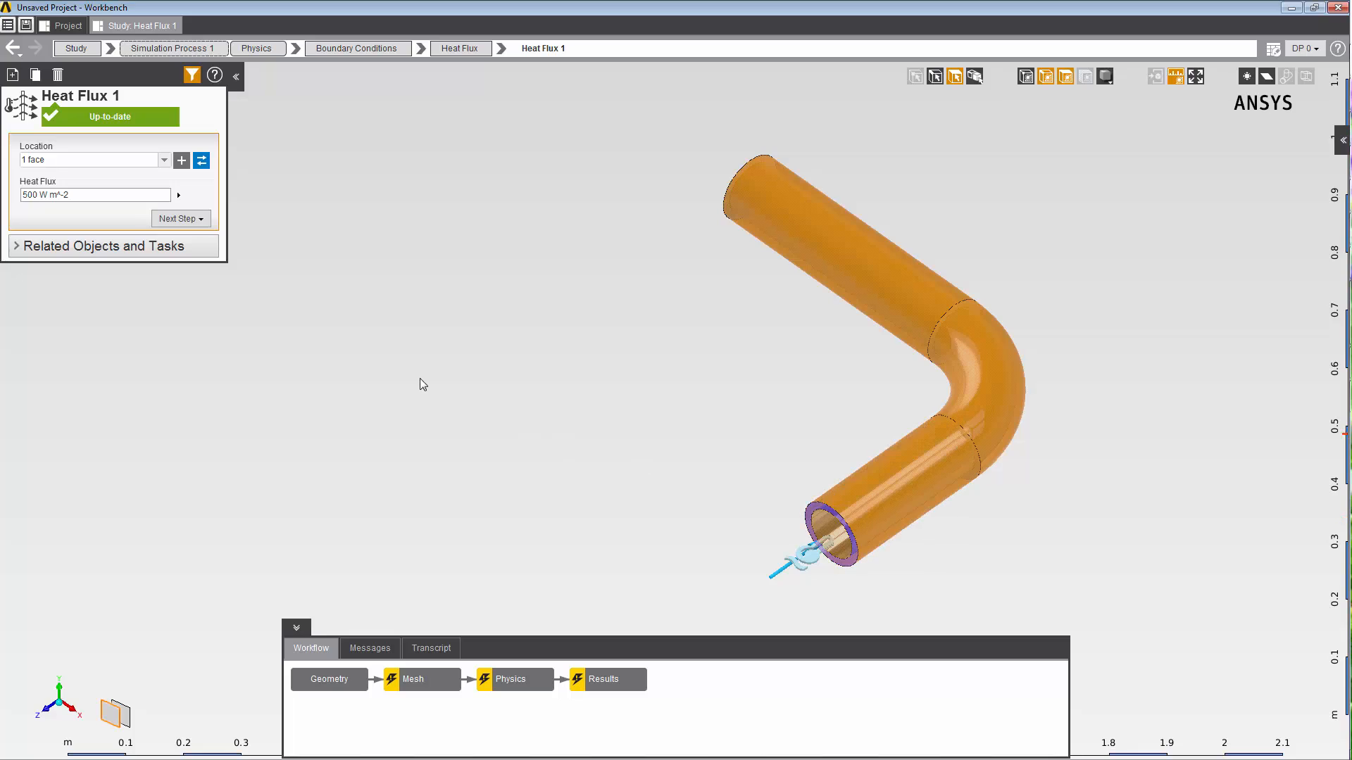
pyautogui.rightClick(419, 304)
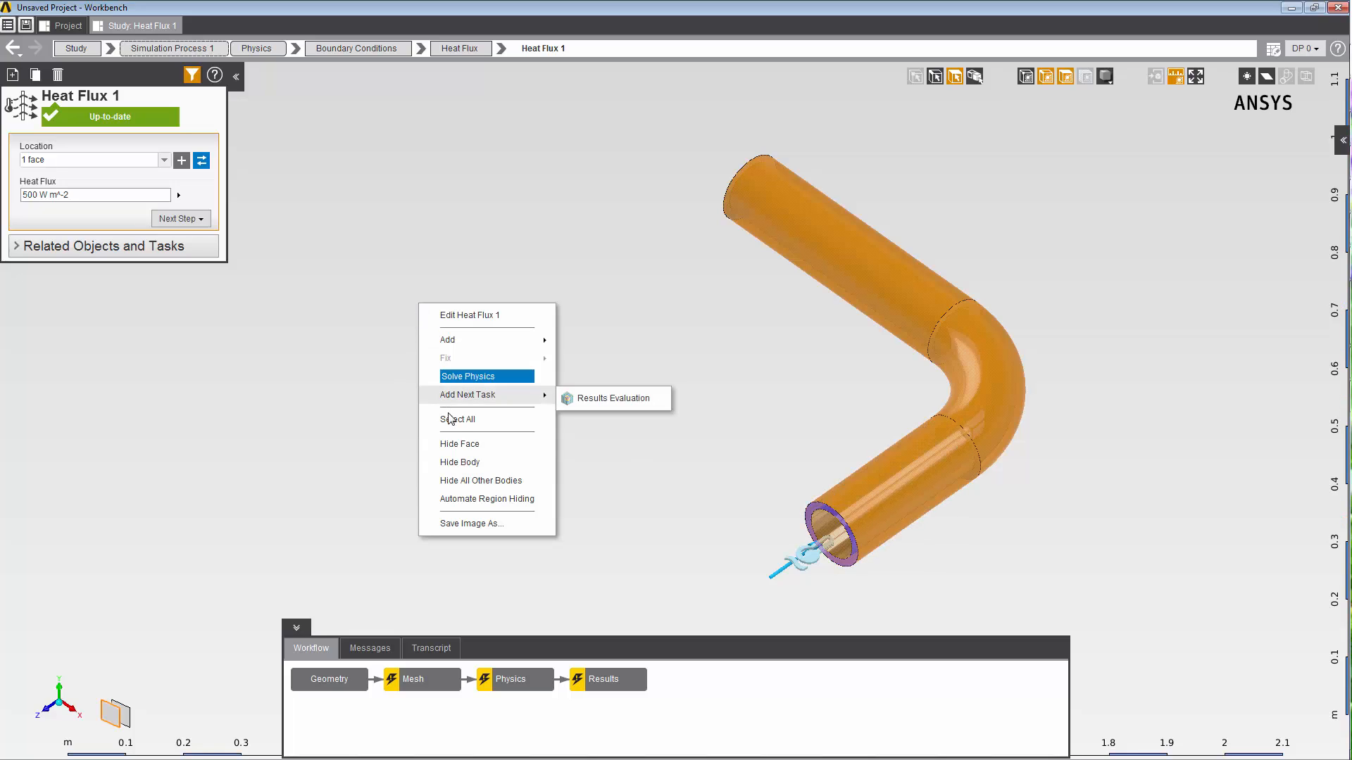
pyautogui.click(457, 444)
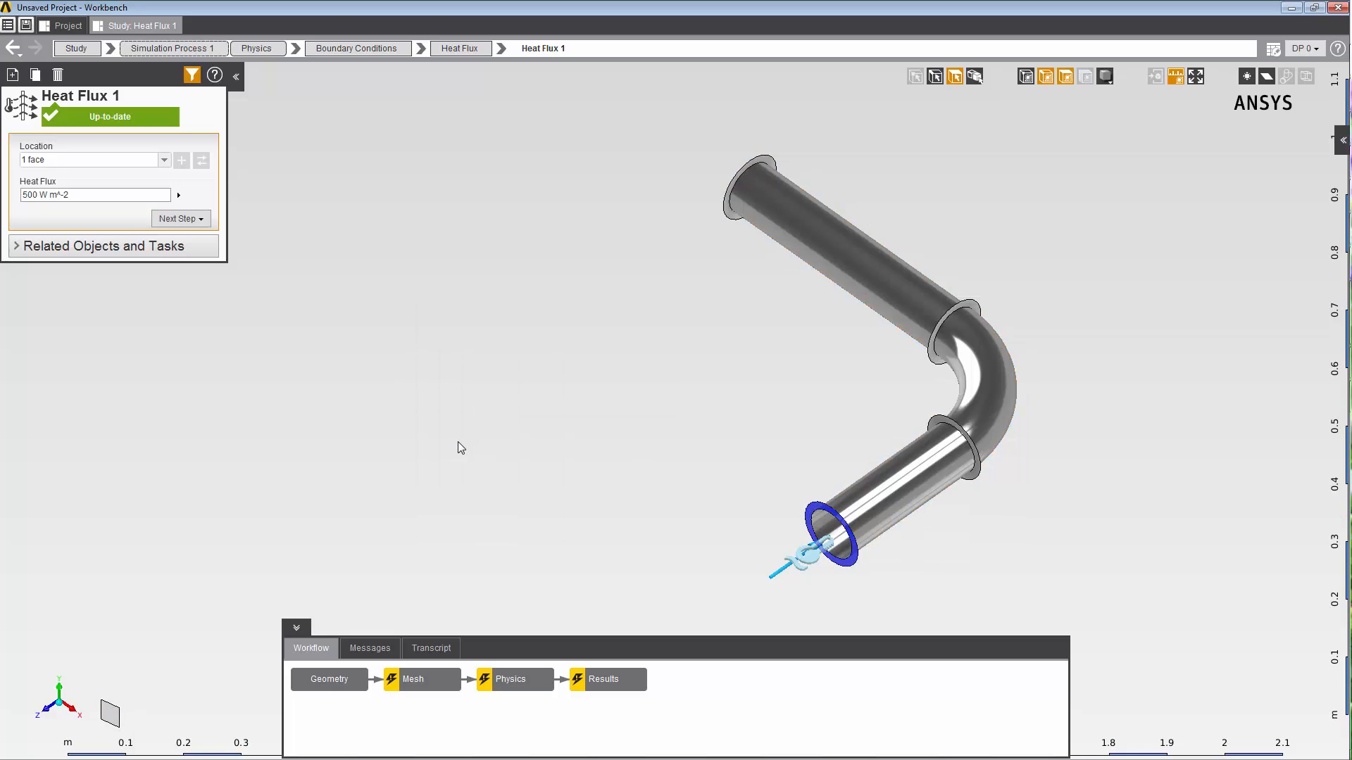
# Step: Add a Convection boundary condition to the three inner faces of the pipe
pyautogui.click(877, 298)
pyautogui.keyDown('ctrl'); pyautogui.click(982, 374); pyautogui.keyUp('ctrl')
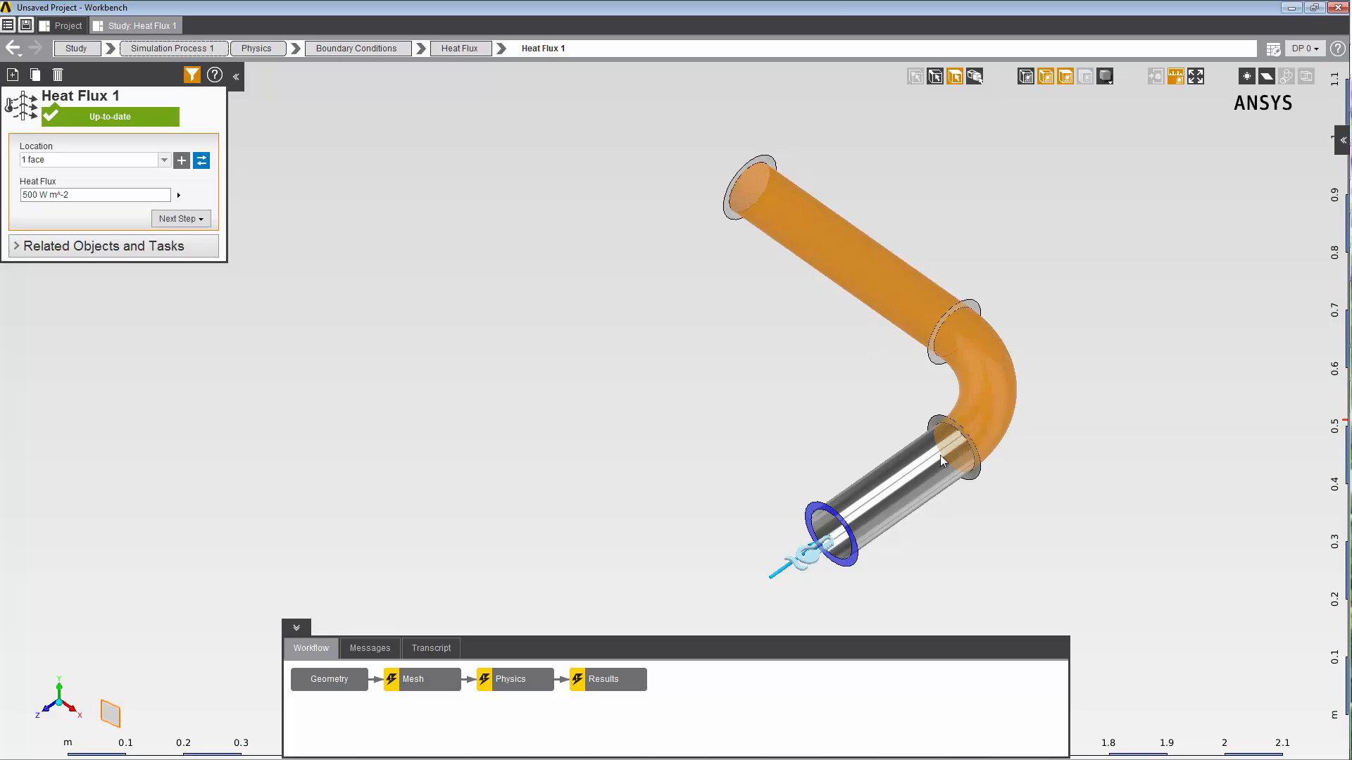
pyautogui.keyDown('ctrl'); pyautogui.click(925, 467); pyautogui.keyUp('ctrl')
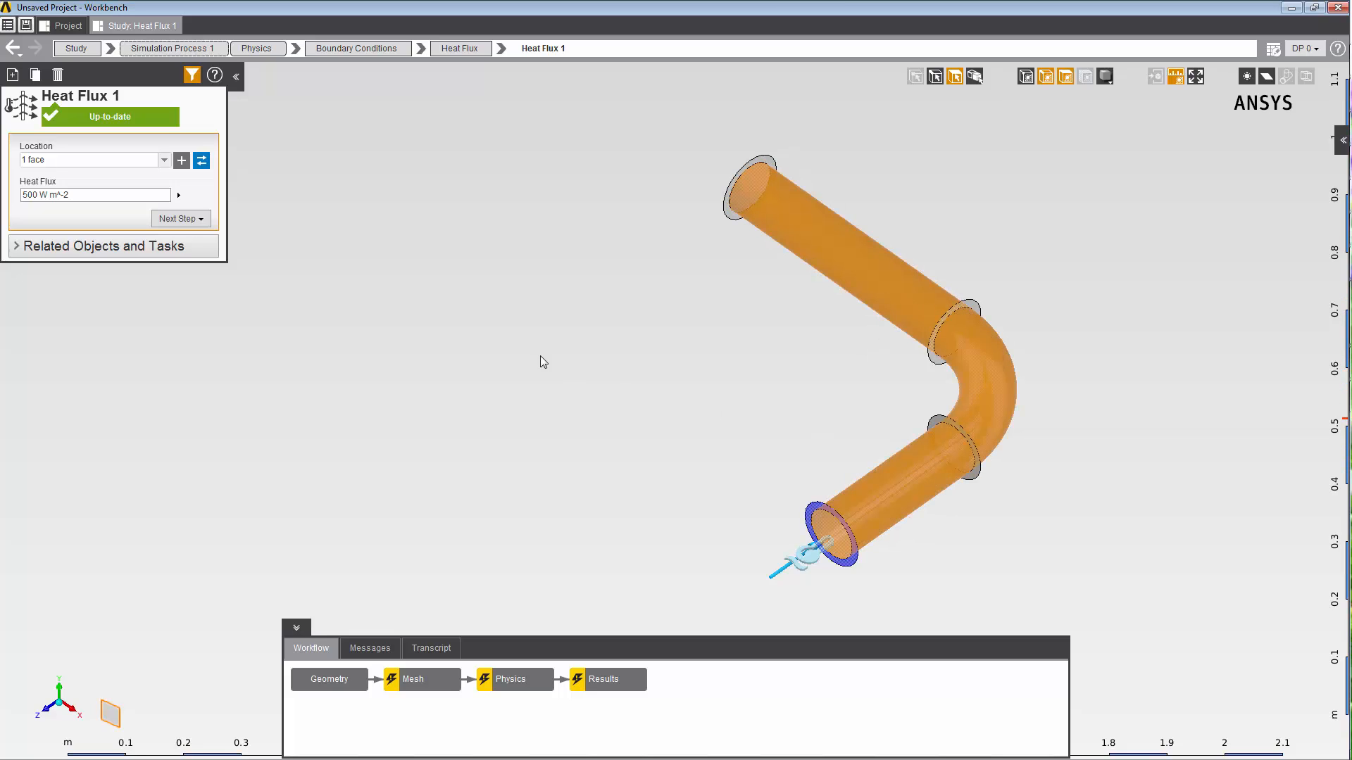
pyautogui.rightClick(384, 257)
pyautogui.moveTo(414, 292)
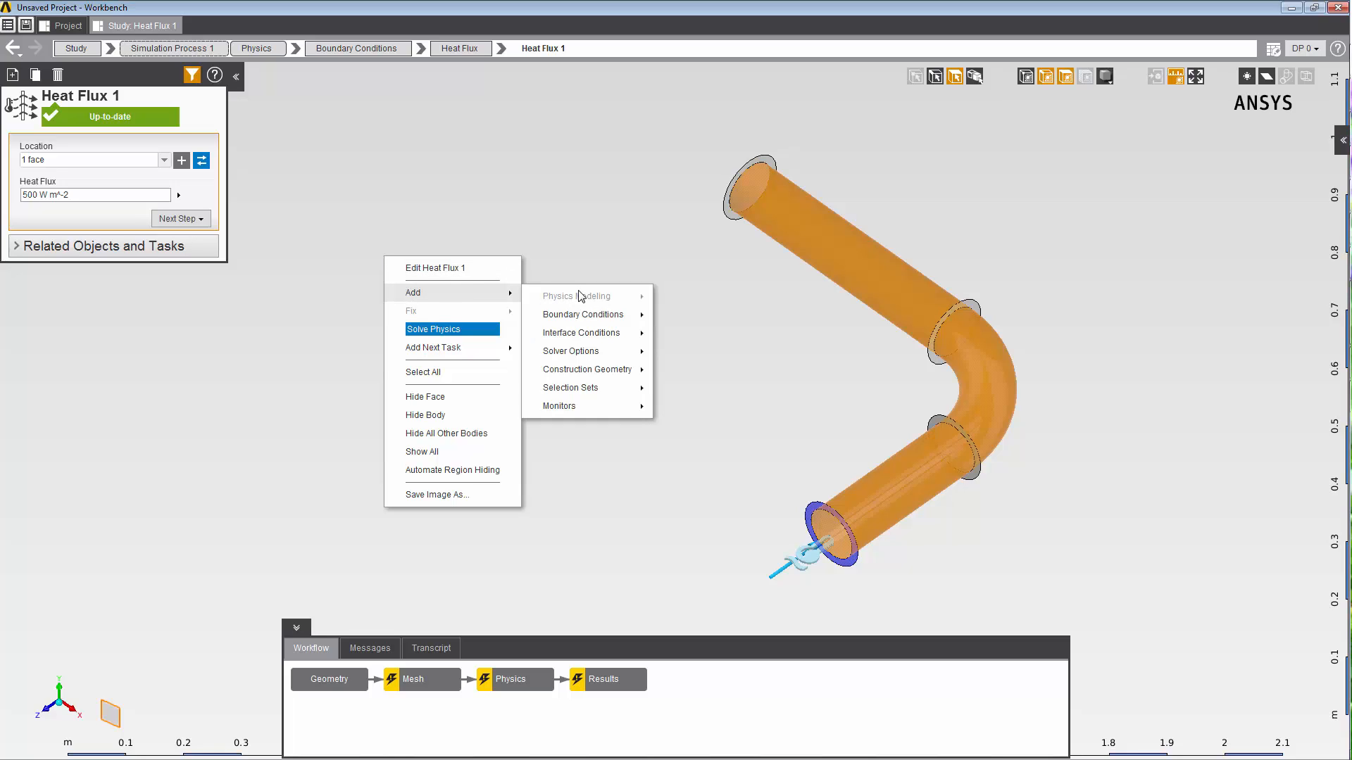
pyautogui.moveTo(584, 318)
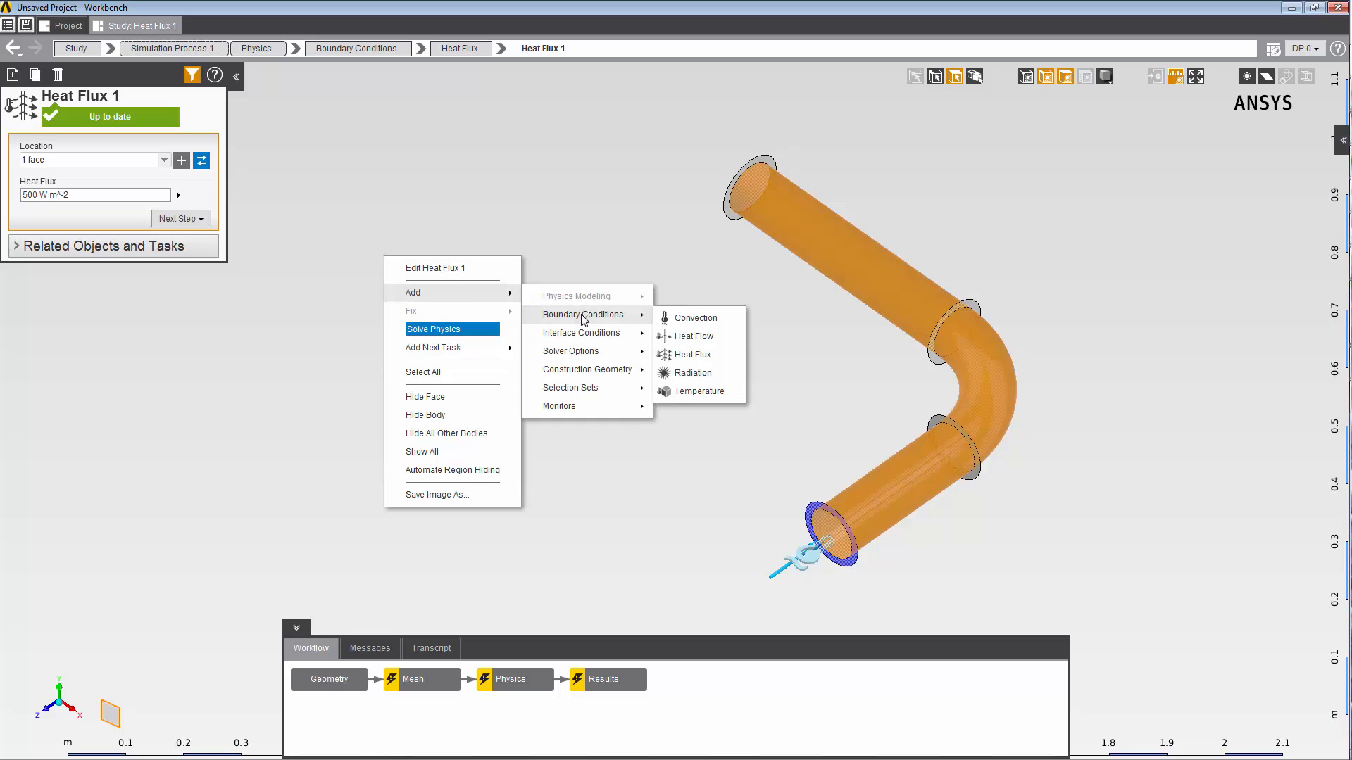
pyautogui.click(668, 319)
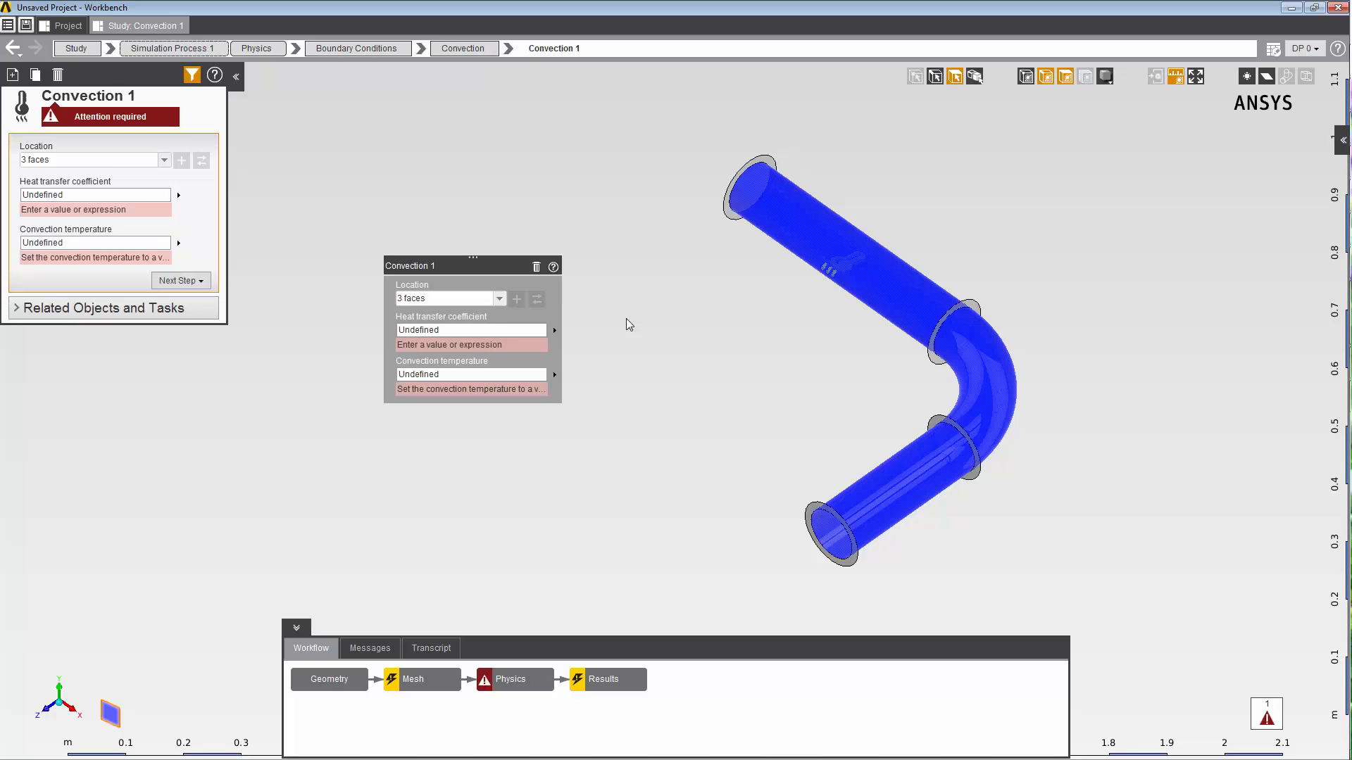
# Step: Set the convection's heat transfer coefficient to 30 W m^-2 C^-1 and its convection temperature to 0 C
pyautogui.click(467, 329)
pyautogui.write('30')
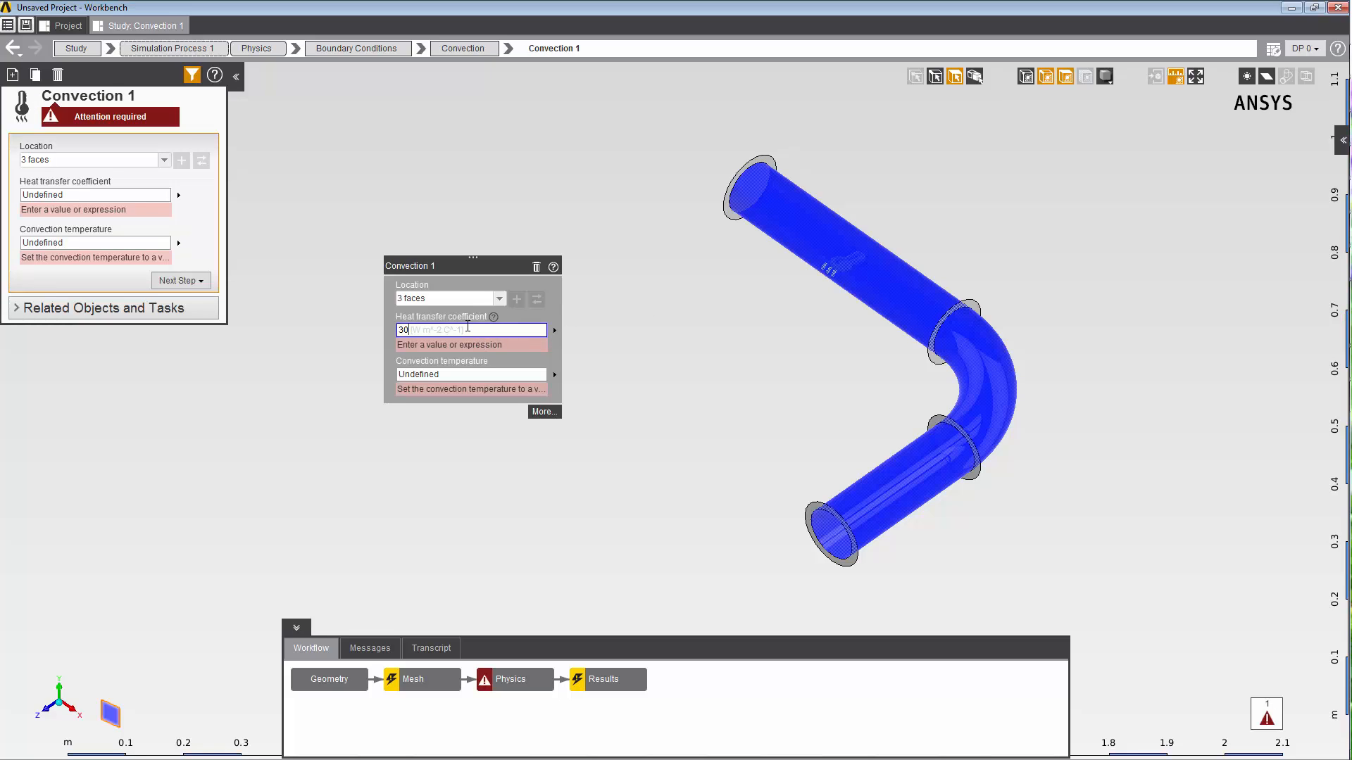
pyautogui.press('Tab')
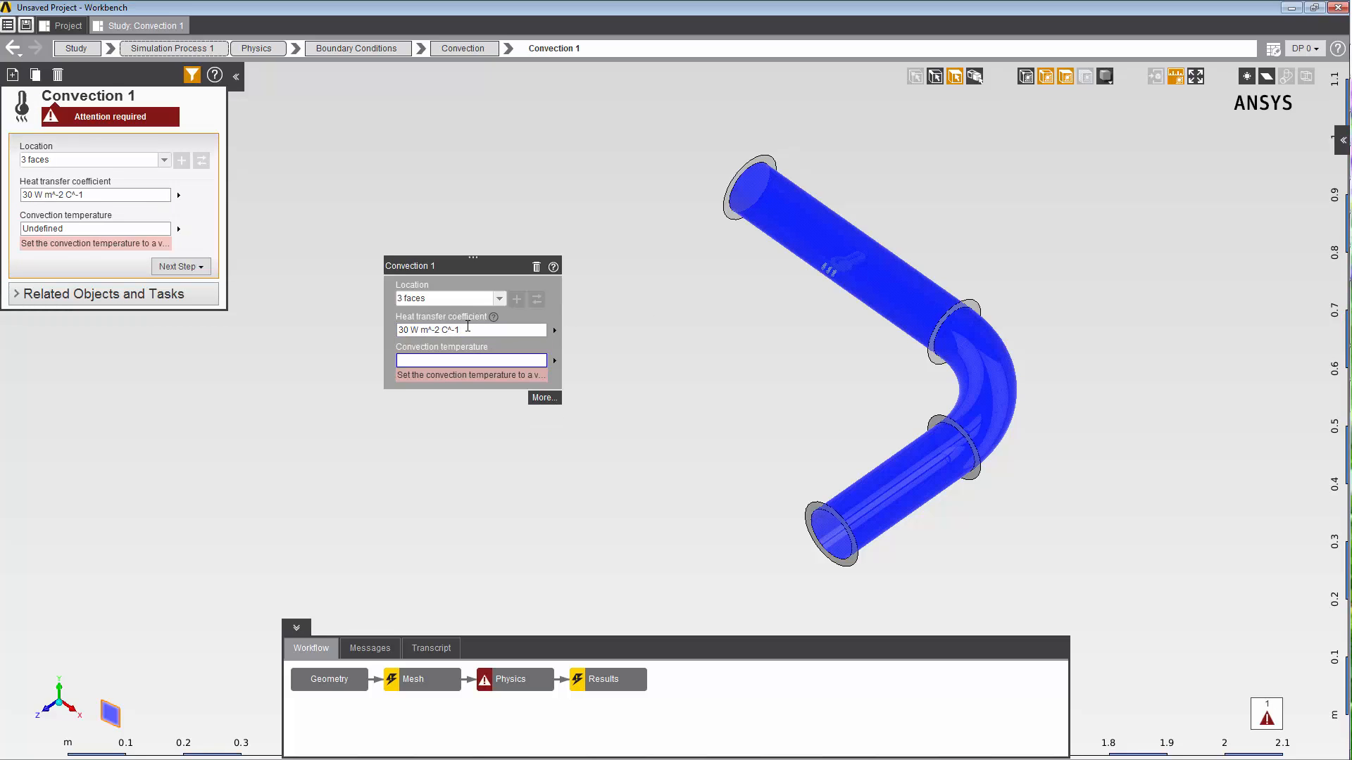
pyautogui.write('0')
pyautogui.press('Tab')
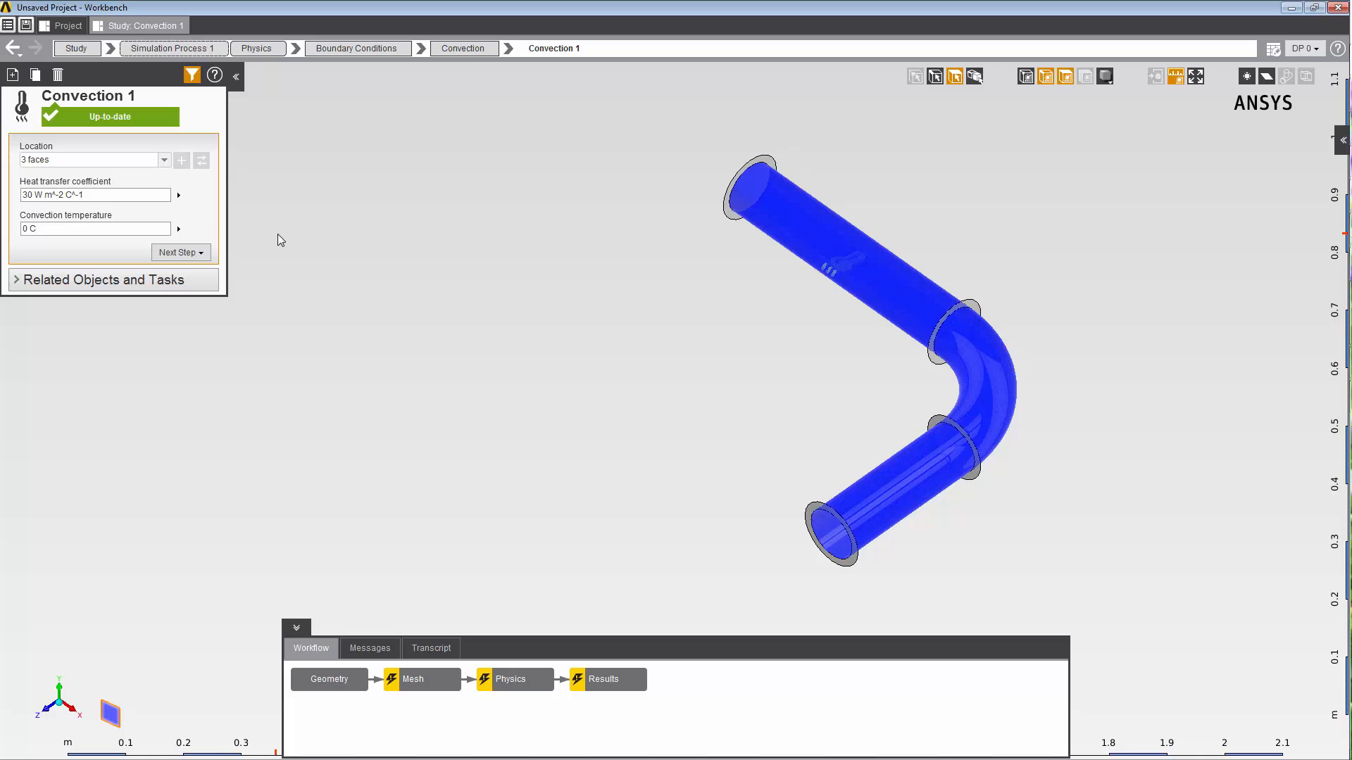
# Step: Show all hidden faces again and add a Radiation boundary condition to the pipe's three outer faces
pyautogui.rightClick(277, 234)
pyautogui.click(312, 374)
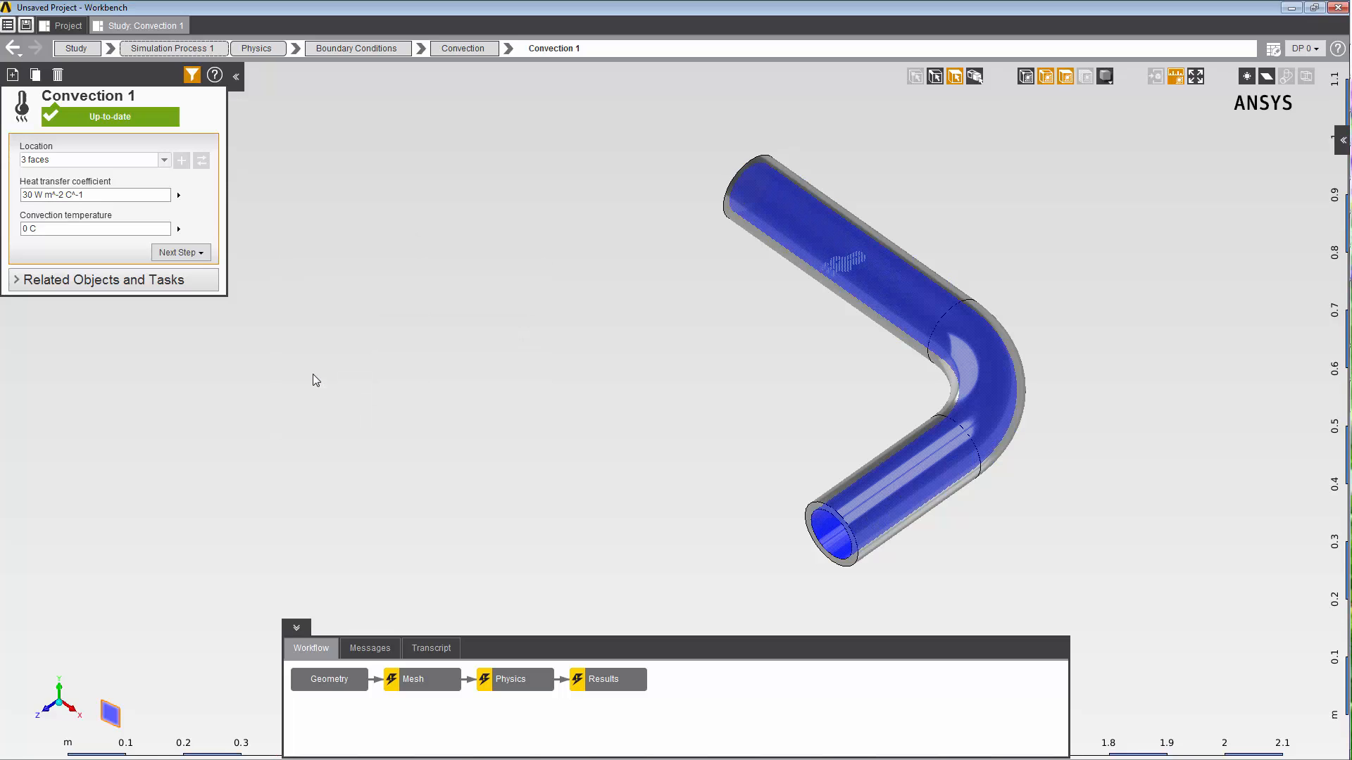
pyautogui.click(830, 250)
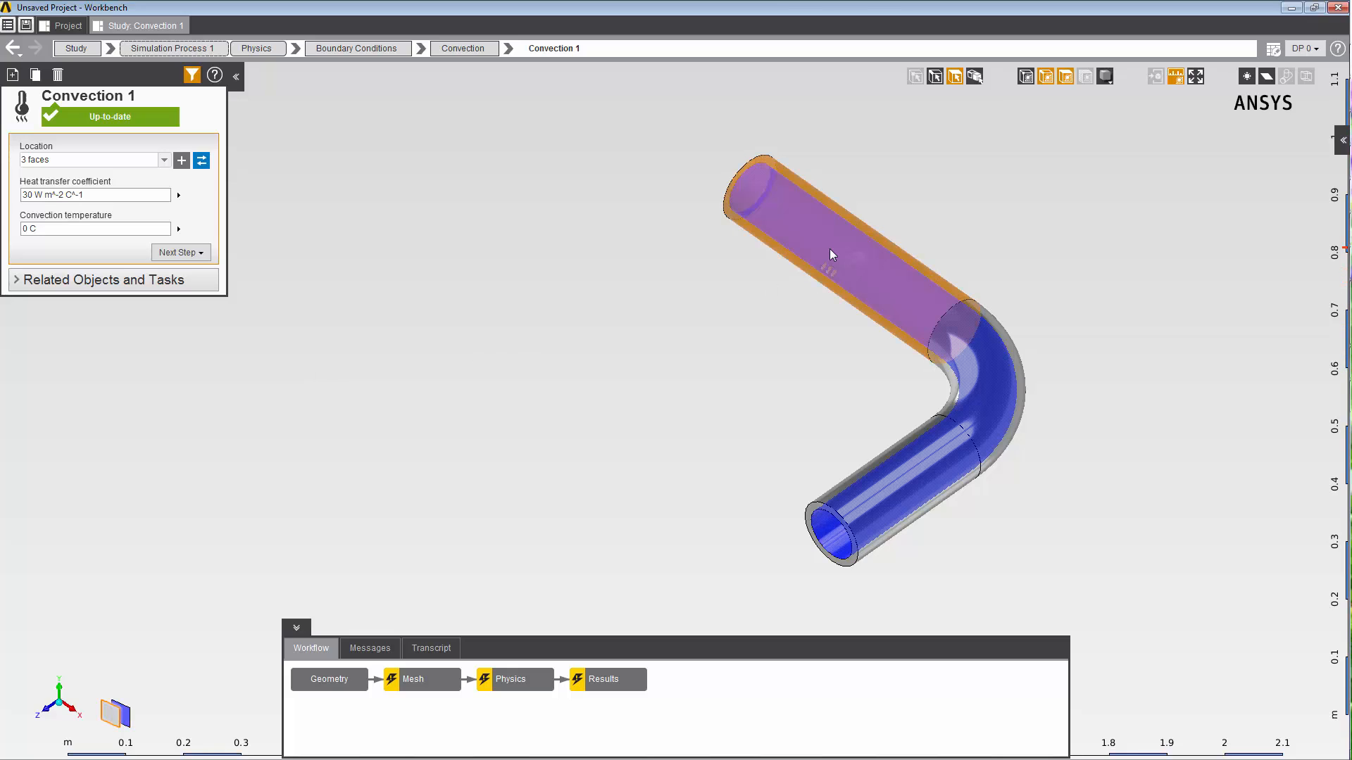
pyautogui.keyDown('ctrl'); pyautogui.click(990, 382); pyautogui.keyUp('ctrl')
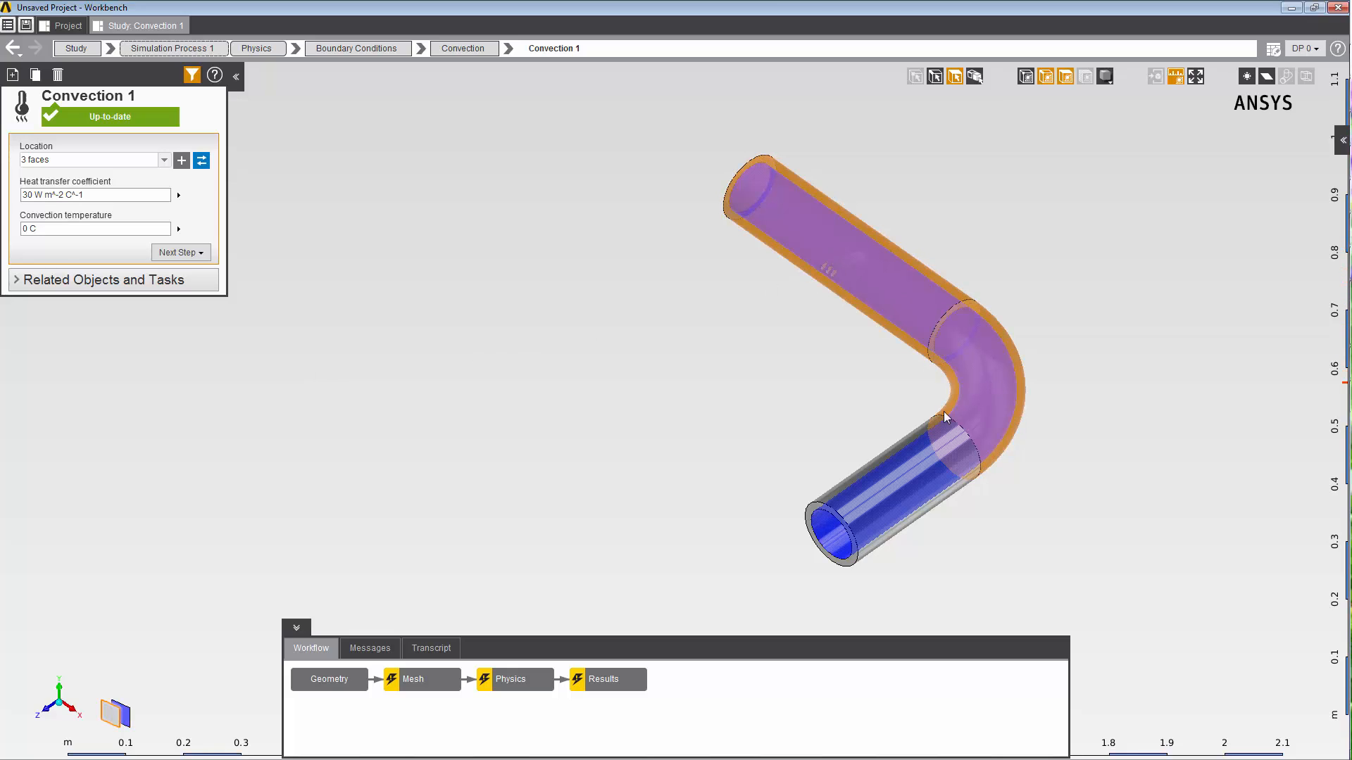
pyautogui.keyDown('ctrl'); pyautogui.click(913, 470); pyautogui.keyUp('ctrl')
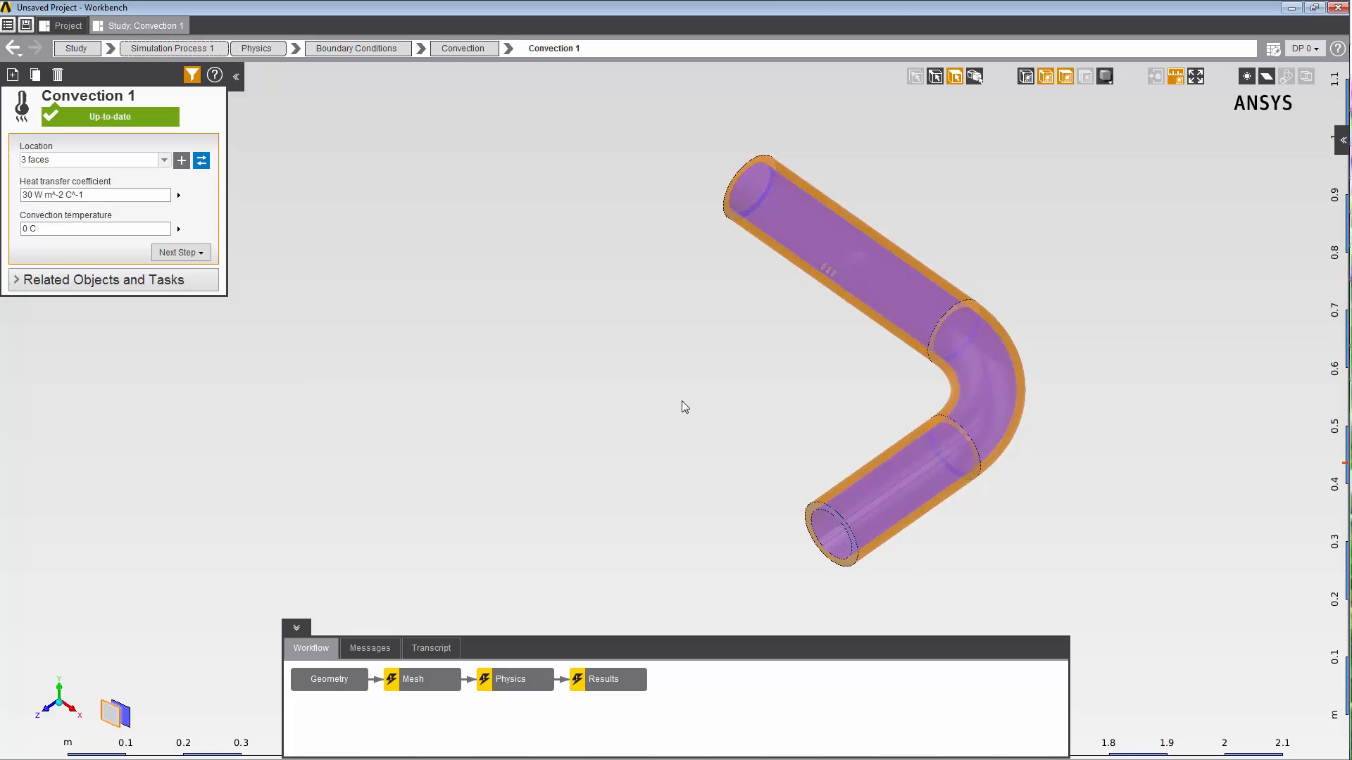
pyautogui.rightClick(357, 243)
pyautogui.moveTo(438, 276)
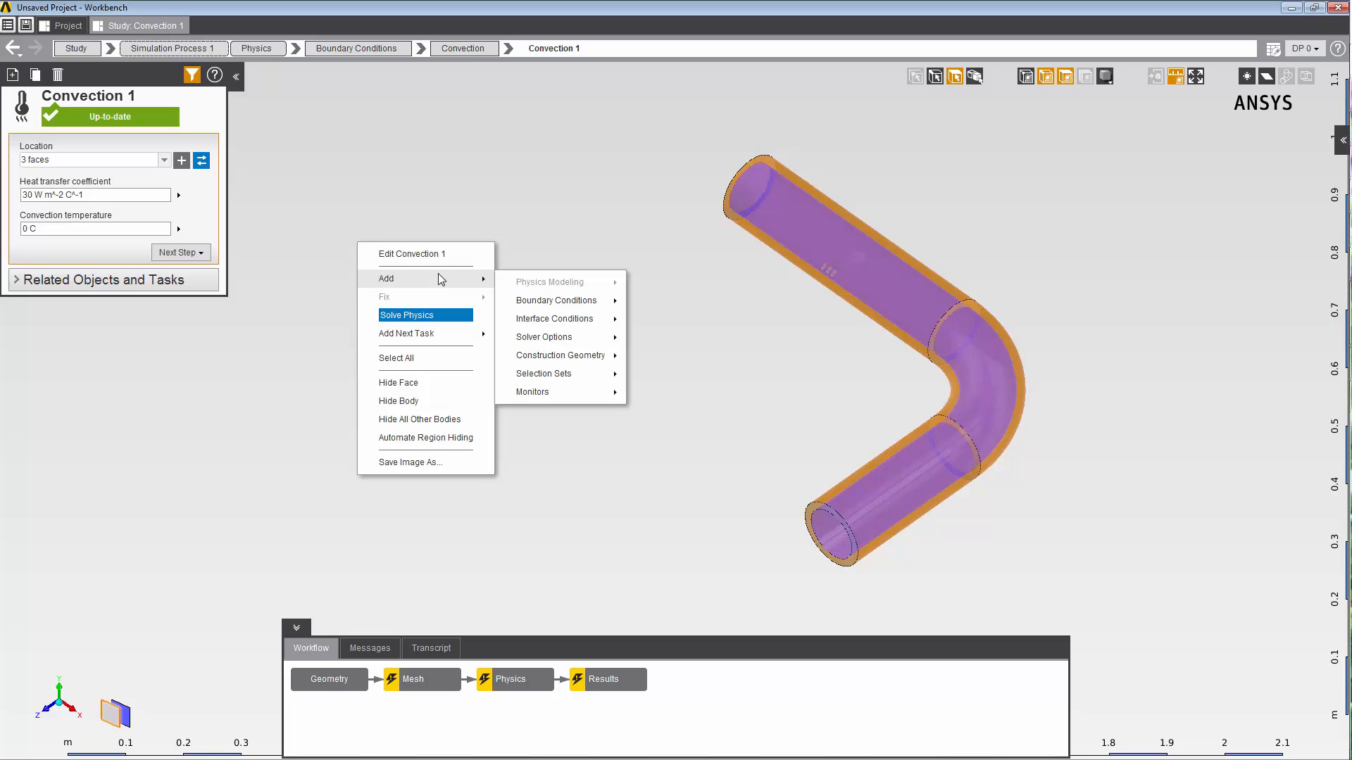
pyautogui.moveTo(546, 301)
pyautogui.click(666, 359)
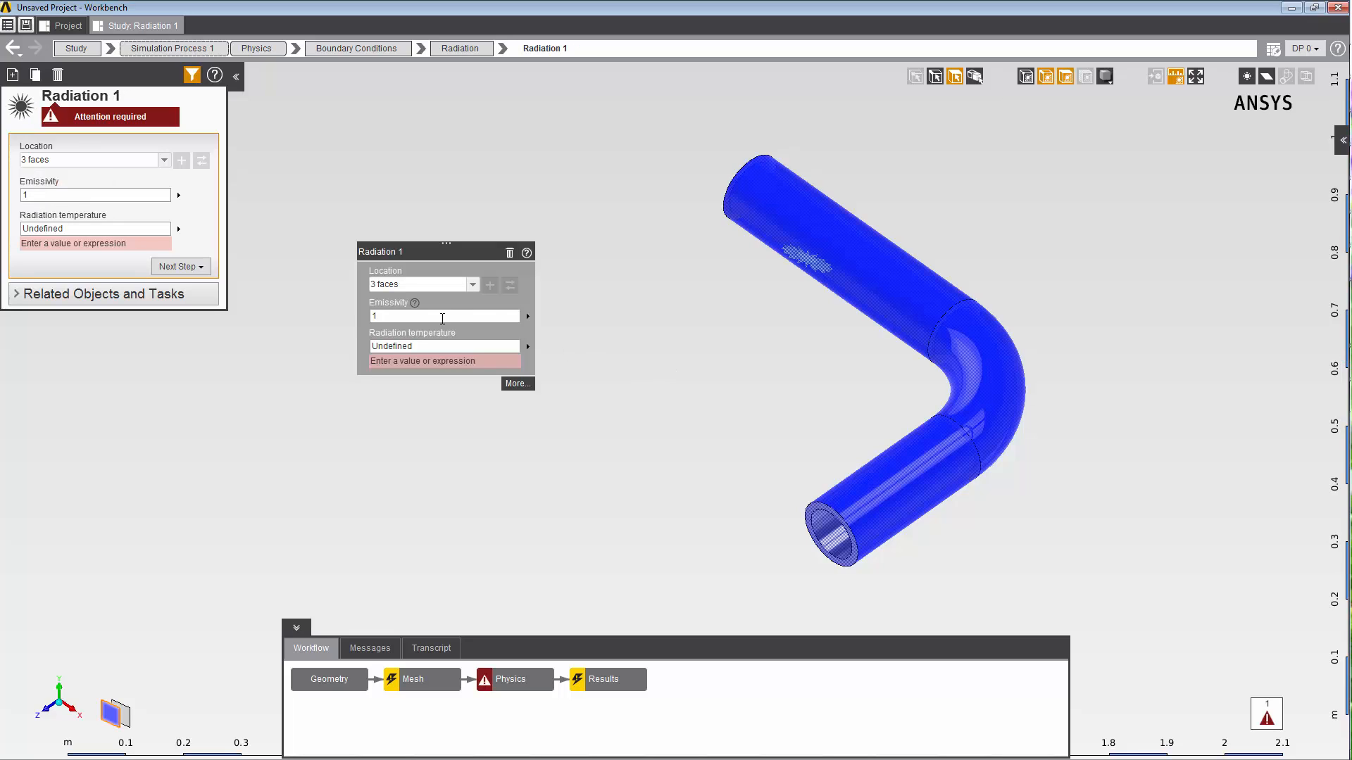
# Step: Set the radiation's emissivity to 0.9 and its radiation temperature to 100 C
pyautogui.click(441, 316)
pyautogui.write('0.9')
pyautogui.press('Tab')
pyautogui.write('100')
pyautogui.press('Return')
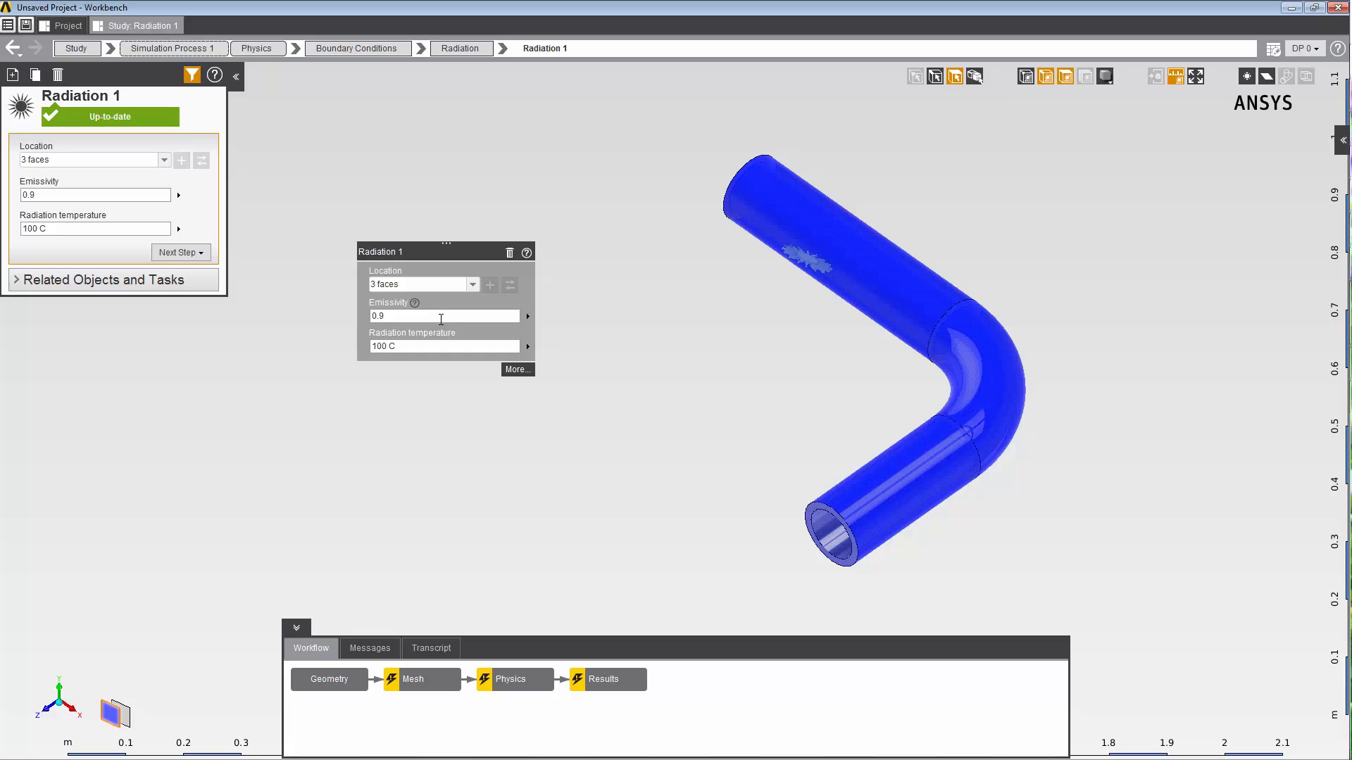
# Step: Update the Physics task to solve the model, and evaluate the results in the Results task
pyautogui.rightClick(512, 679)
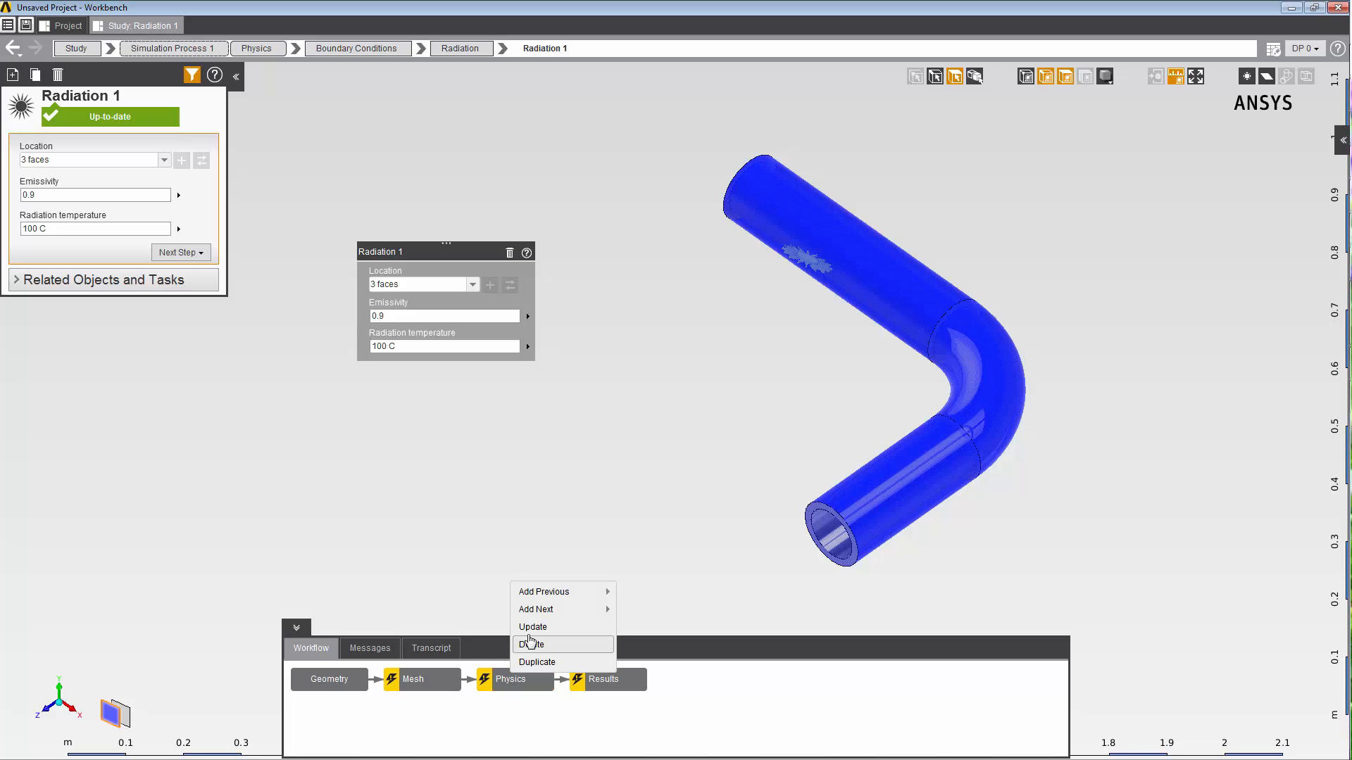
pyautogui.click(532, 627)
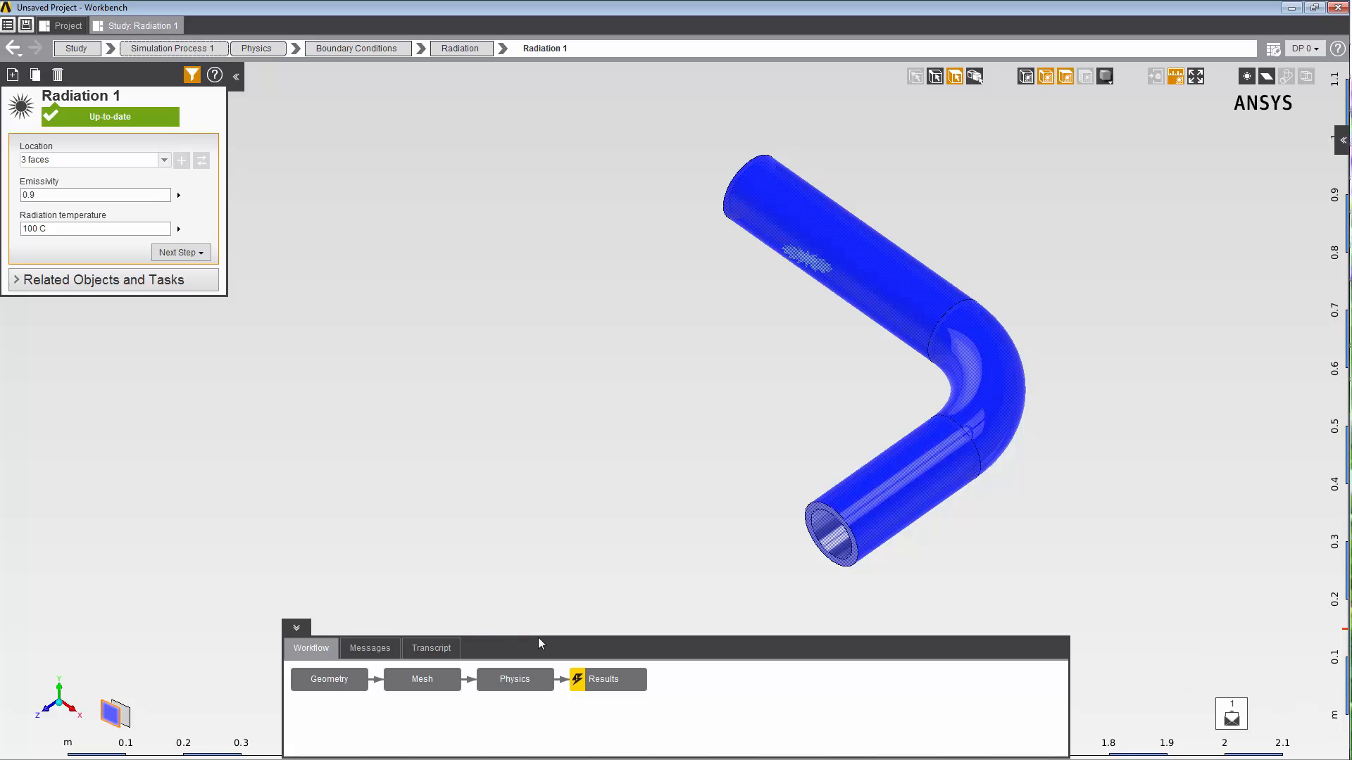
pyautogui.click(595, 677)
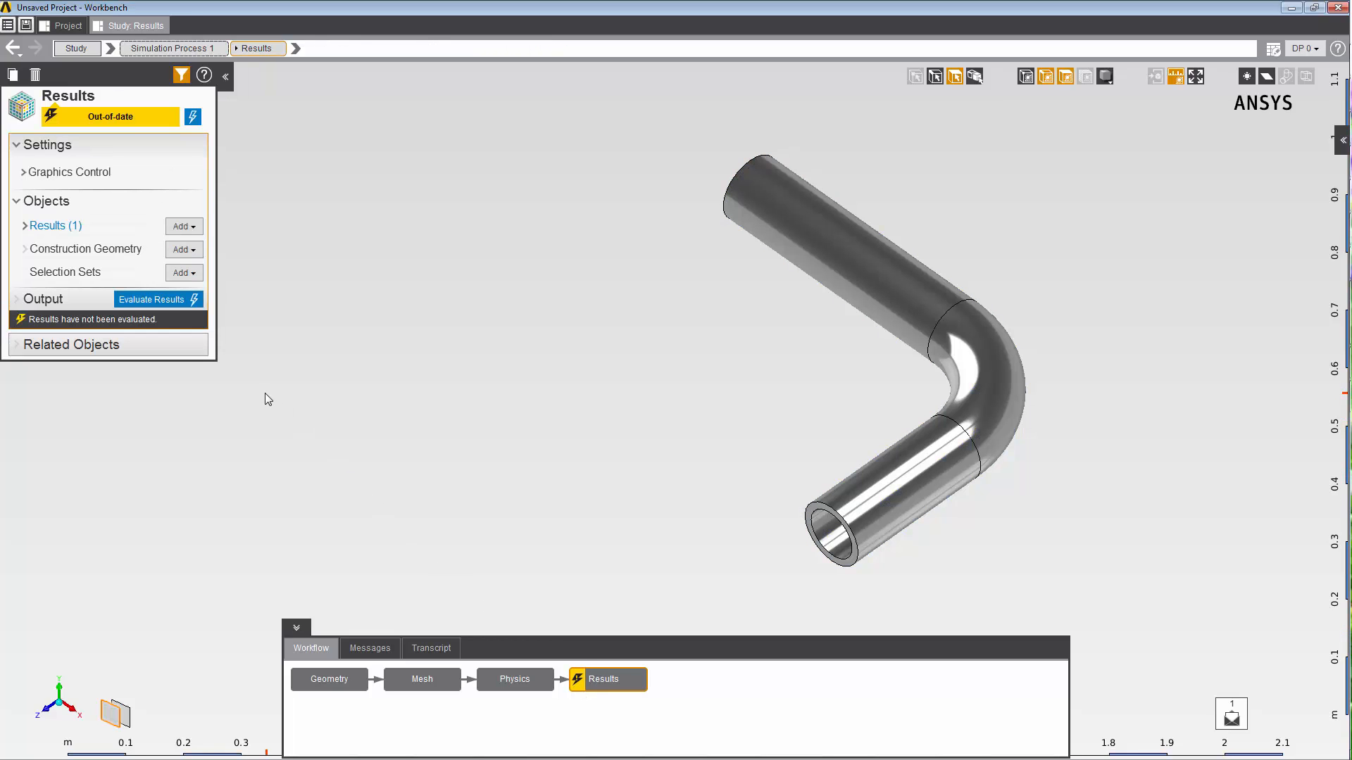
pyautogui.click(124, 300)
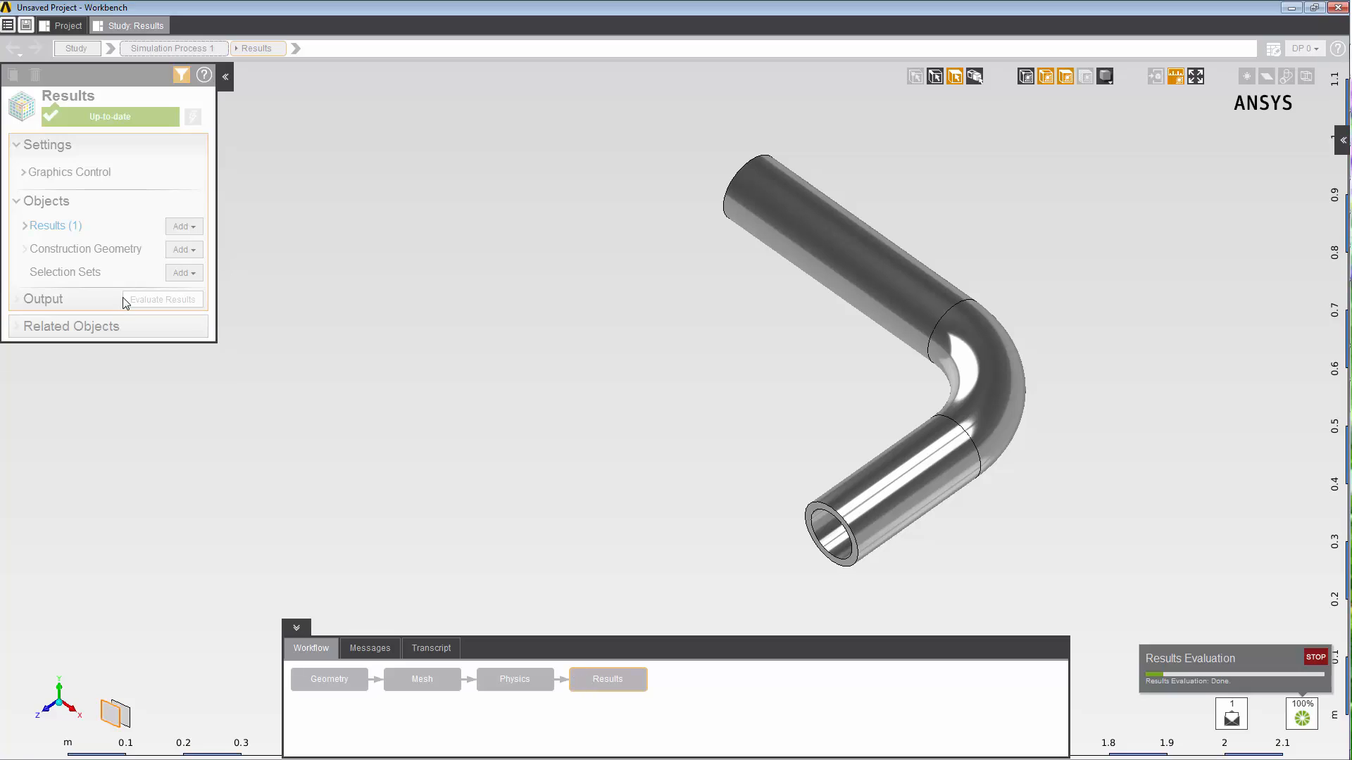
# Step: Open the temperature contour result to examine its distribution over the pipe and its summary values
pyautogui.click(24, 226)
pyautogui.click(50, 246)
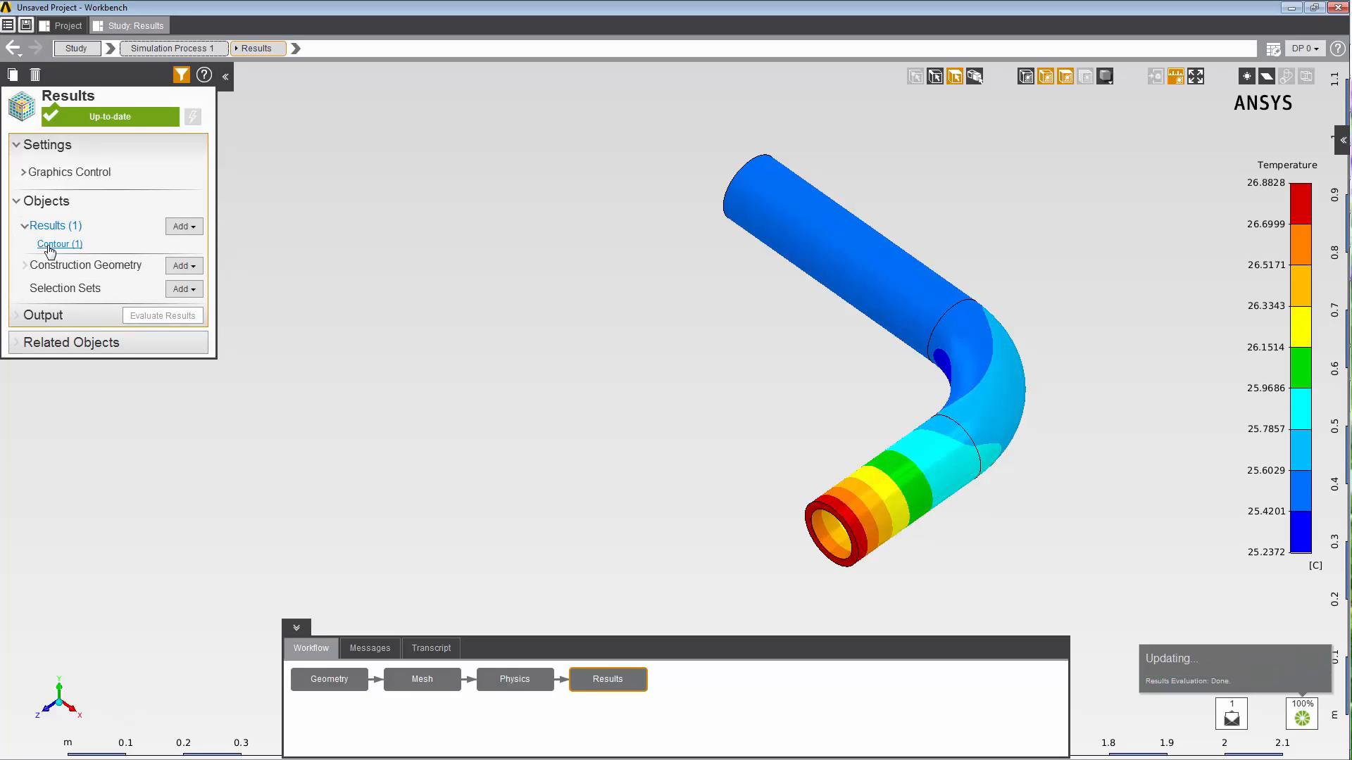
pyautogui.click(52, 245)
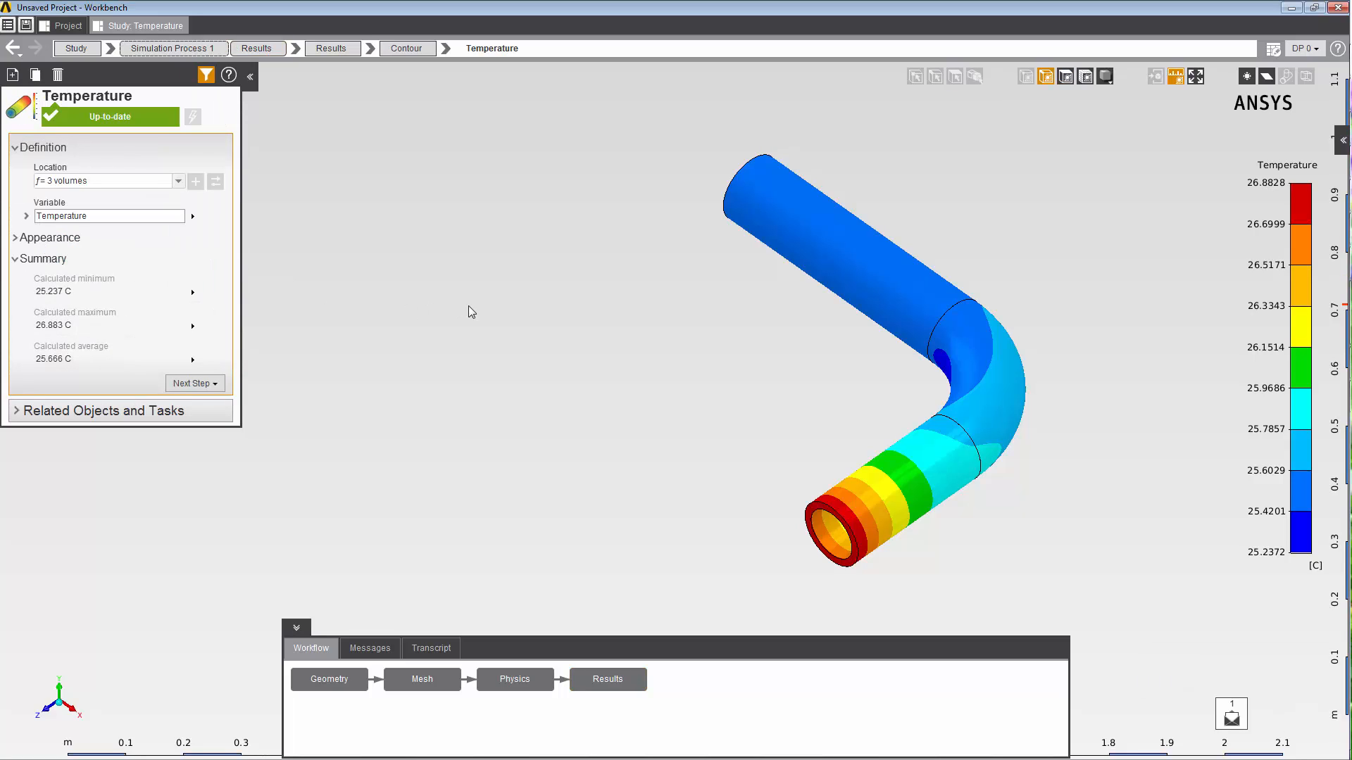